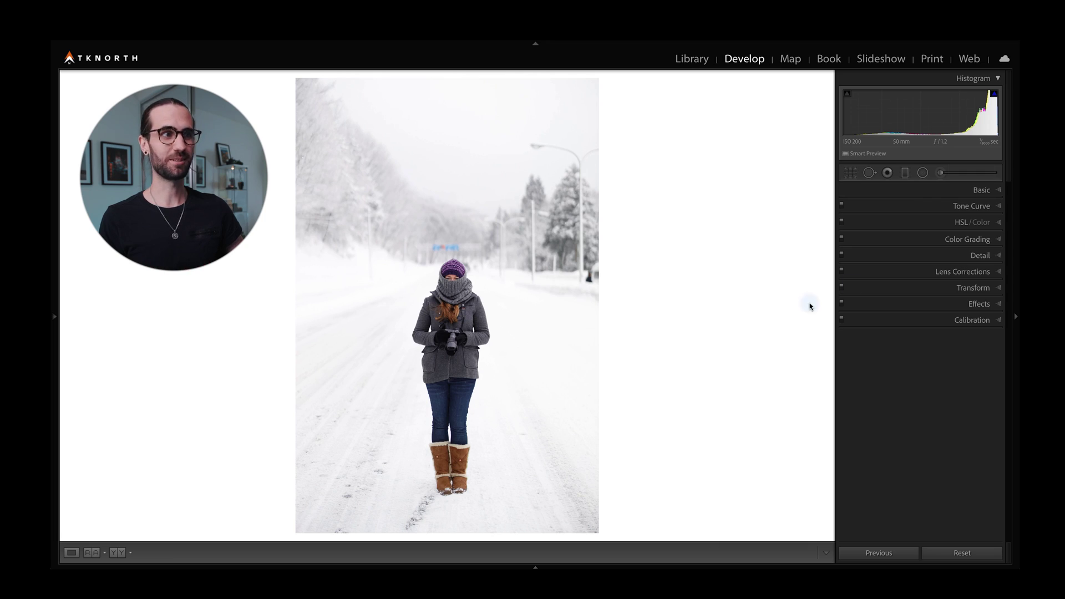
# Try raising the shadows luminance in Color Grading and reset it
pyautogui.click(941, 245)
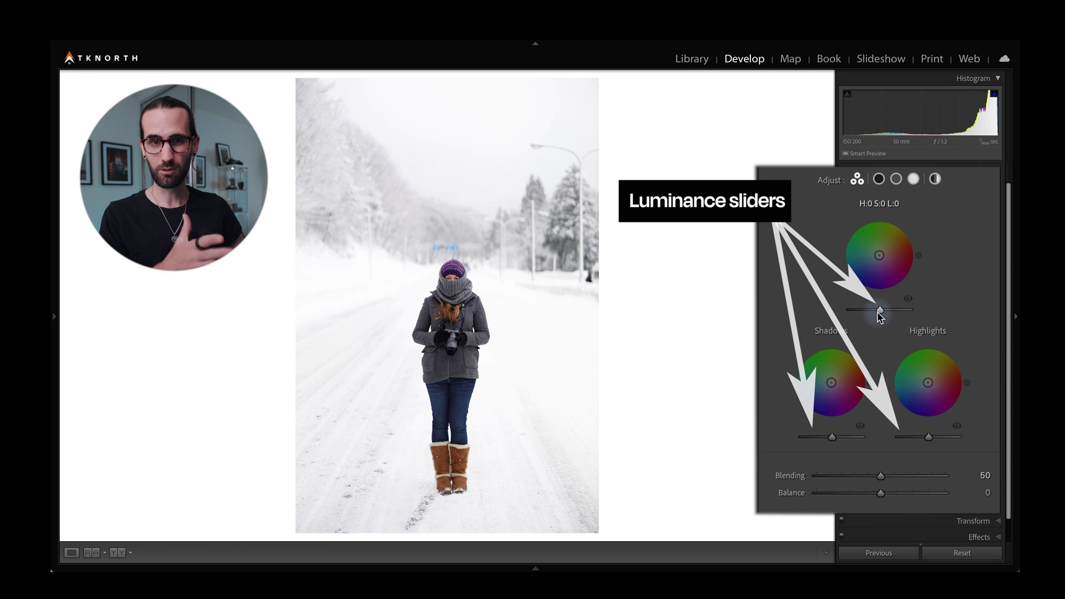
pyautogui.moveTo(831, 437); pyautogui.dragTo(862, 439)
pyautogui.doubleClick(861, 439)
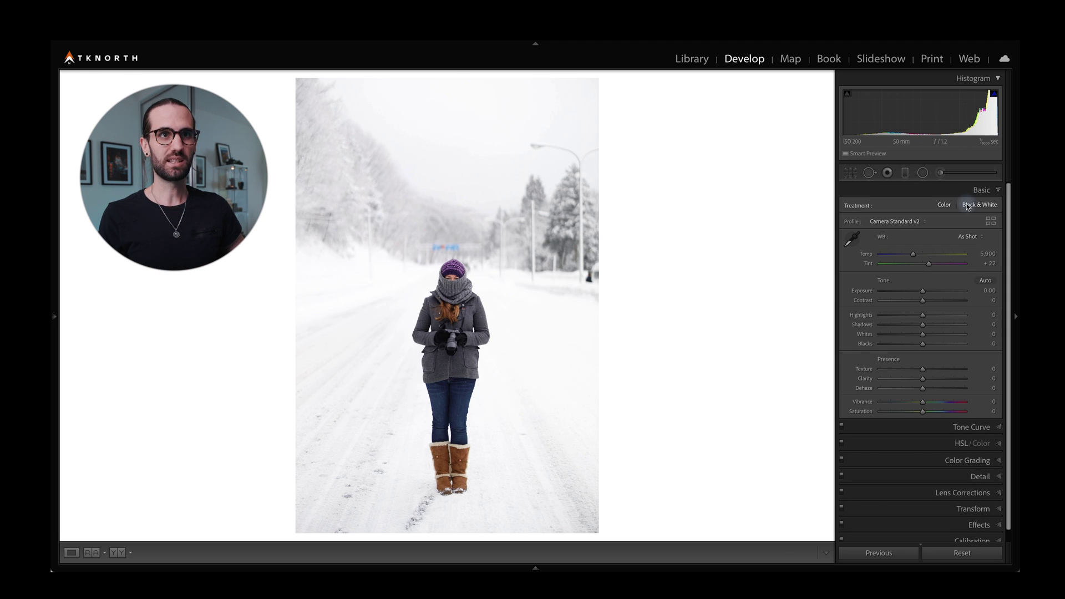
# Convert the photo to black and white and open its Color Grading controls
pyautogui.click(968, 205)
pyautogui.click(956, 460)
pyautogui.click(906, 254)
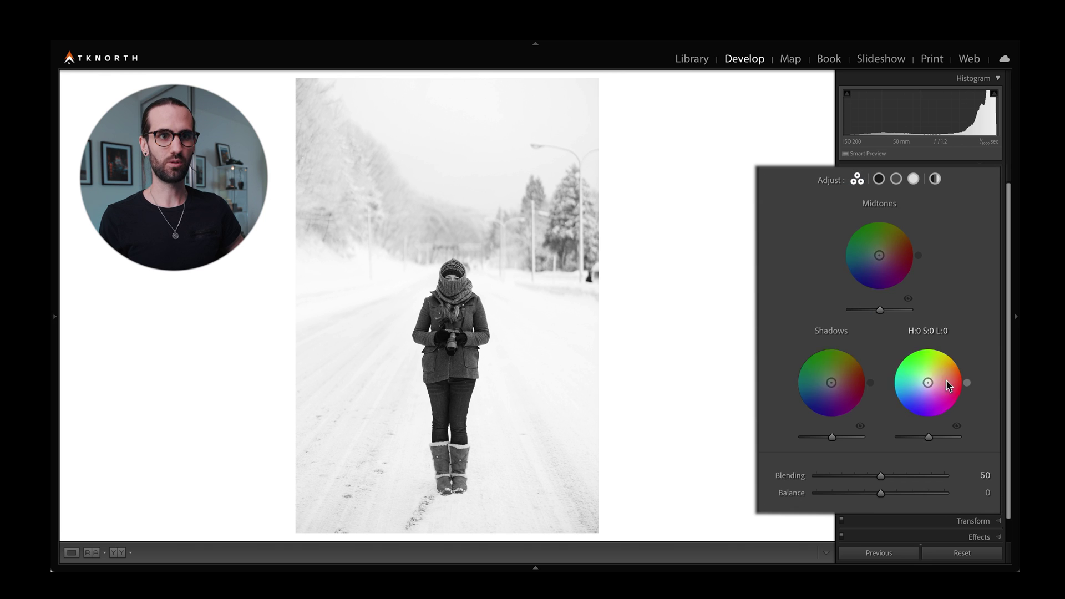
# View the shadows, midtones, highlights and global grading wheels one by one and try a slight global tint
pyautogui.click(878, 184)
pyautogui.click(879, 183)
pyautogui.click(896, 183)
pyautogui.click(913, 185)
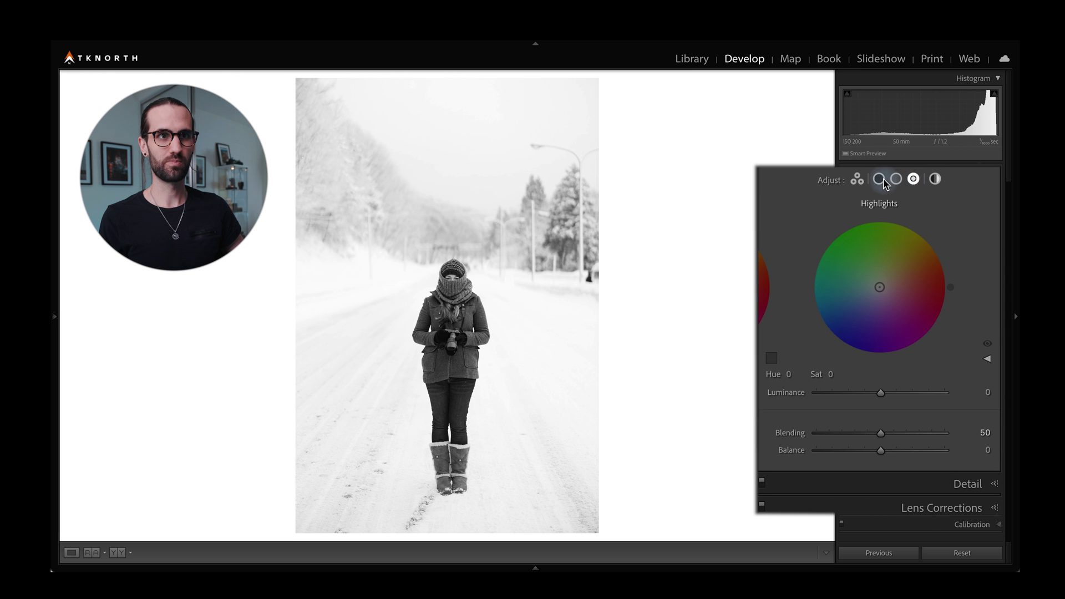
pyautogui.click(932, 182)
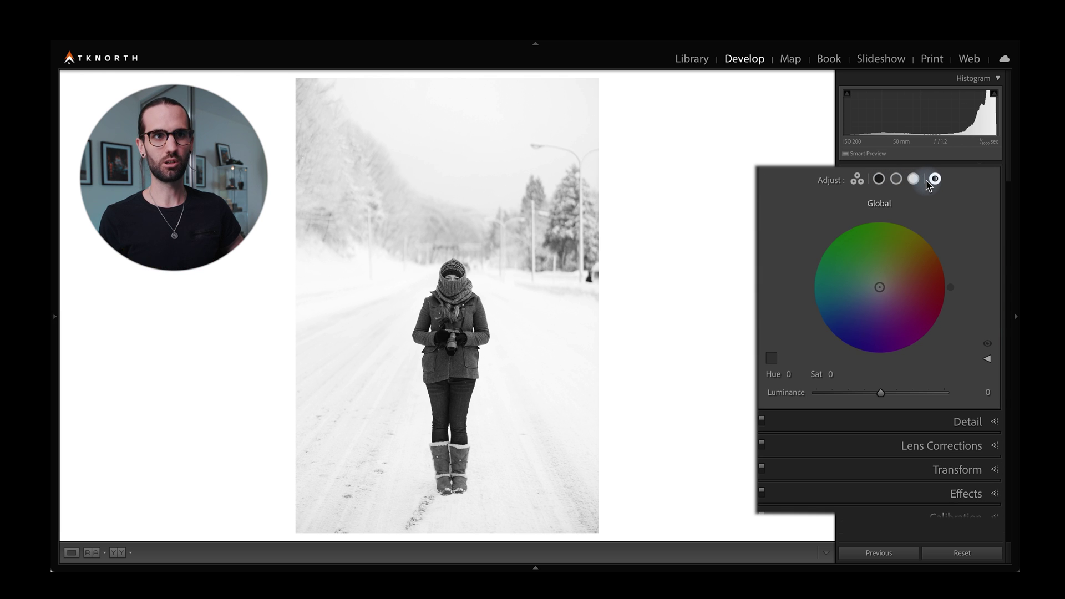
pyautogui.moveTo(890, 274)
pyautogui.mouseDown()
pyautogui.moveTo(834, 275)
pyautogui.moveTo(841, 300)
pyautogui.moveTo(888, 299)
pyautogui.moveTo(894, 272)
pyautogui.mouseUp()
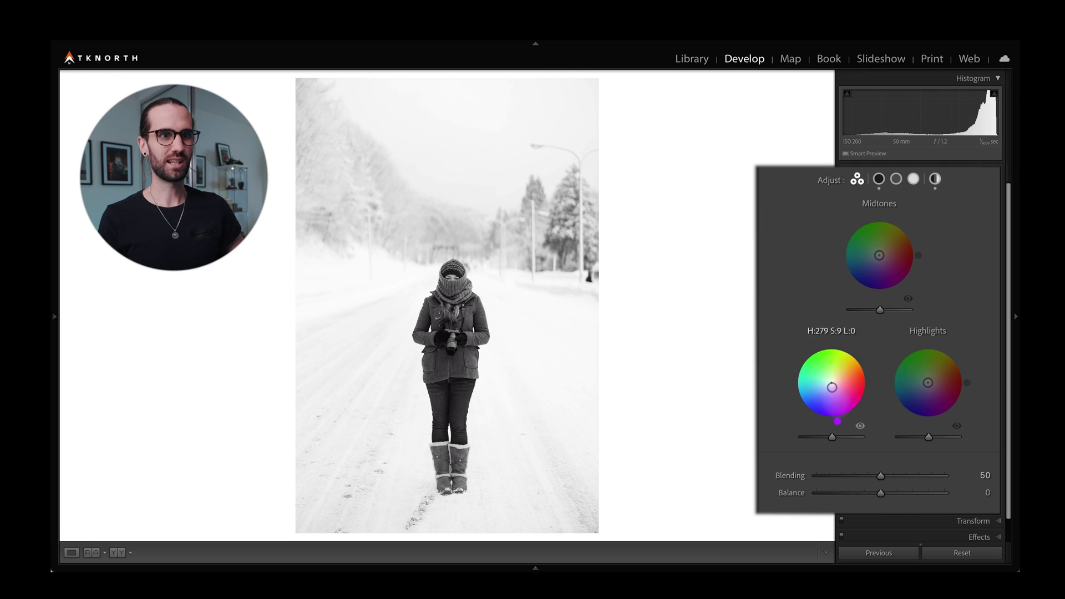
# Tint the shadows strongly purple and the highlights green at hue 122, saturation 100
pyautogui.moveTo(837, 414); pyautogui.dragTo(848, 395)
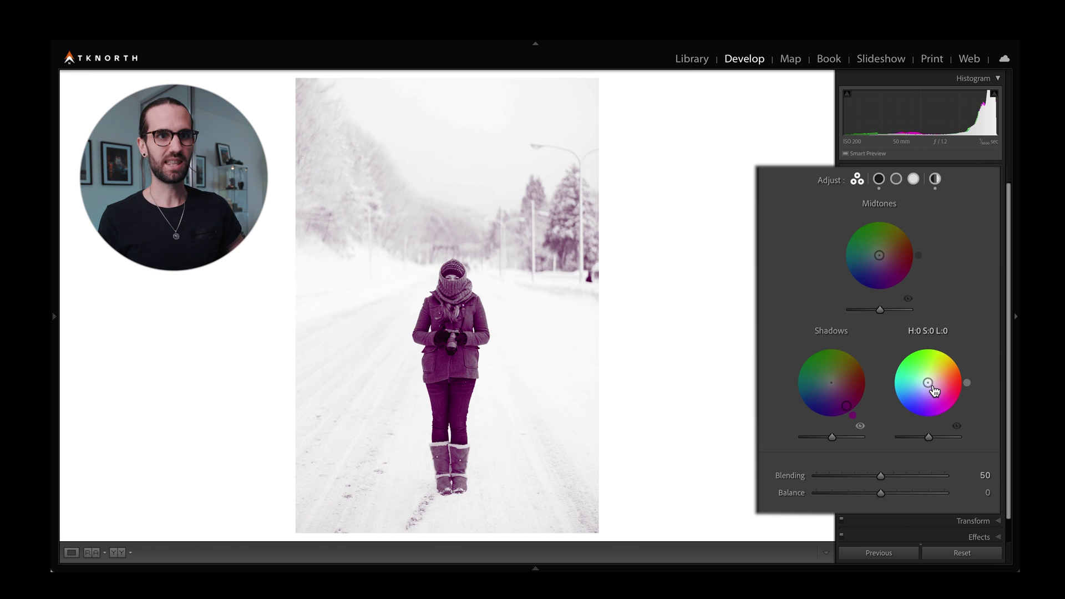
pyautogui.moveTo(927, 383); pyautogui.dragTo(913, 359)
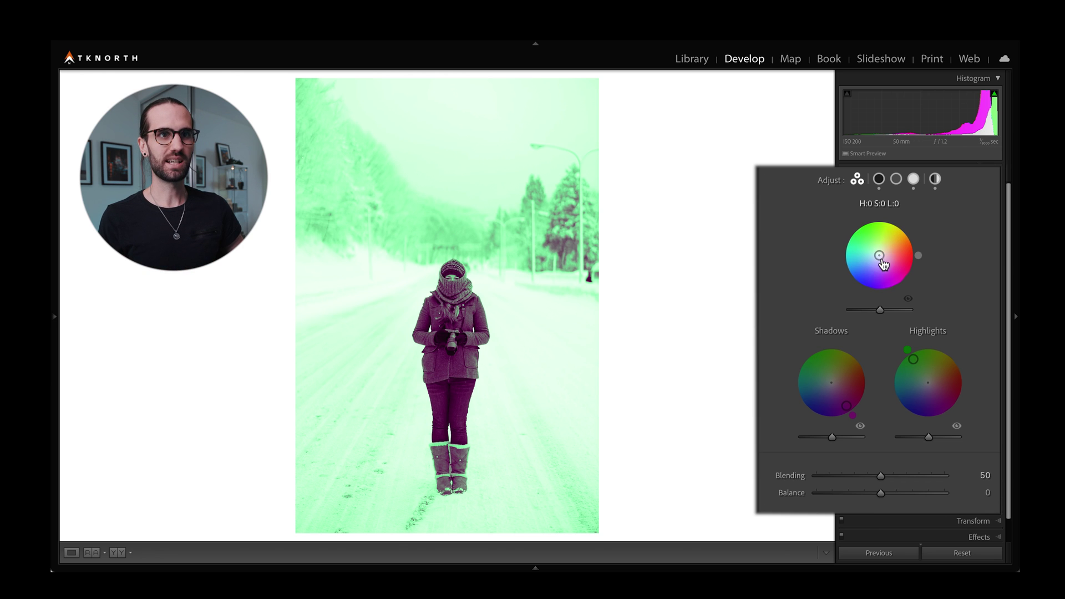
# Tint the midtones strongly blue, at about hue 201, on the three-way color wheels
pyautogui.click(843, 269)
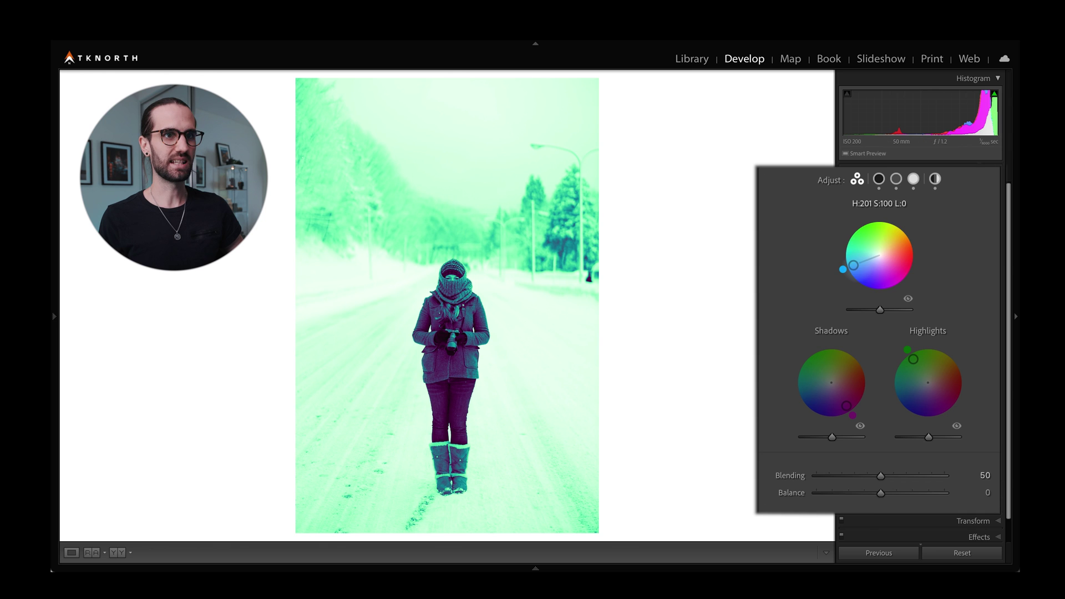
pyautogui.moveTo(840, 260); pyautogui.dragTo(842, 267)
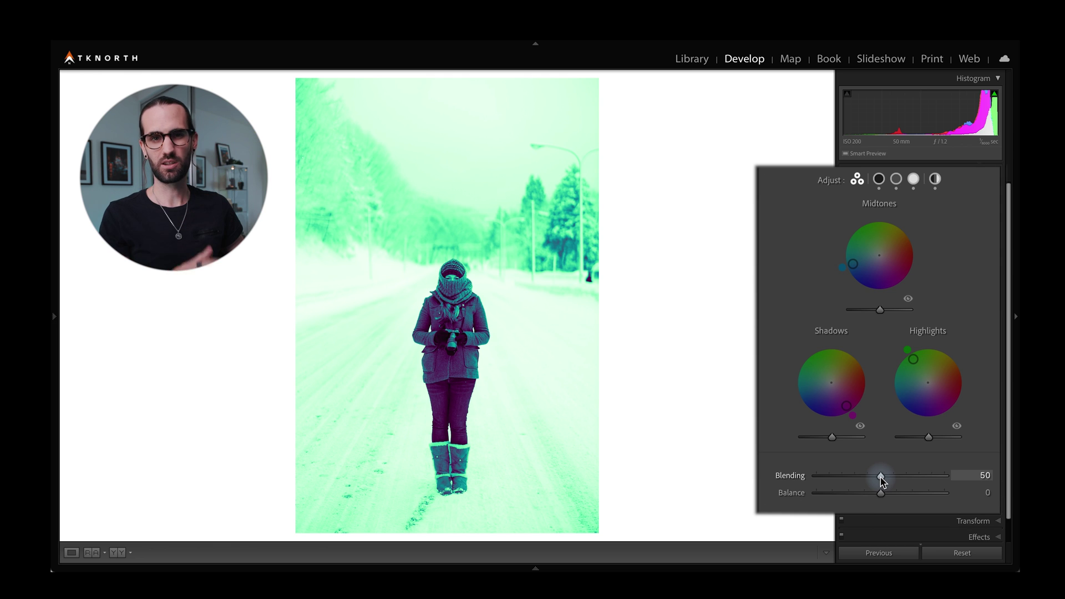
# Try the color grade's Blending at 100 and at its minimum
pyautogui.moveTo(881, 477); pyautogui.dragTo(955, 478)
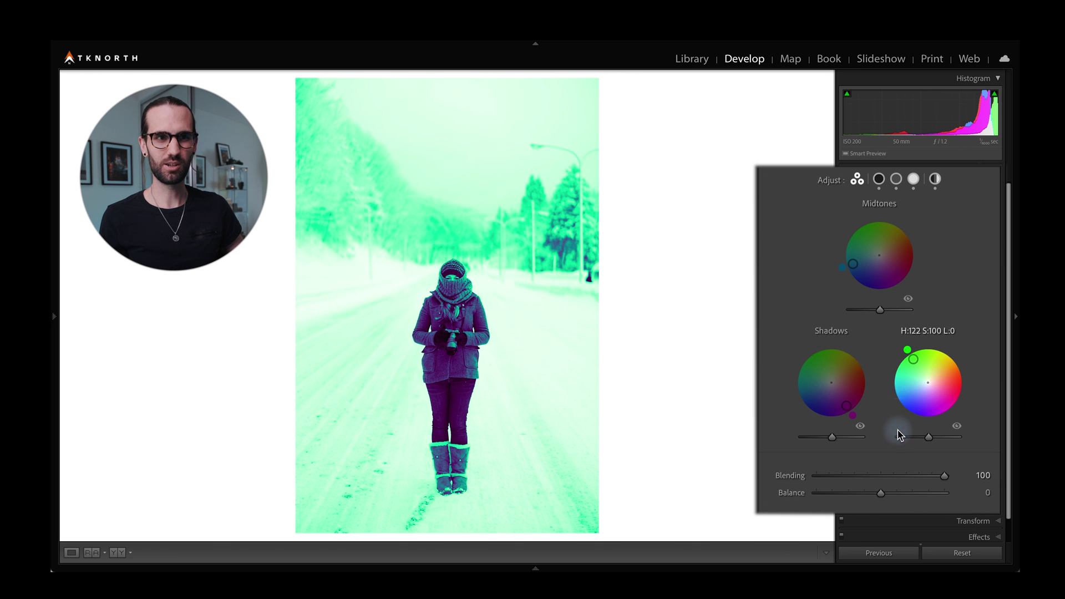
pyautogui.moveTo(820, 474); pyautogui.dragTo(808, 474)
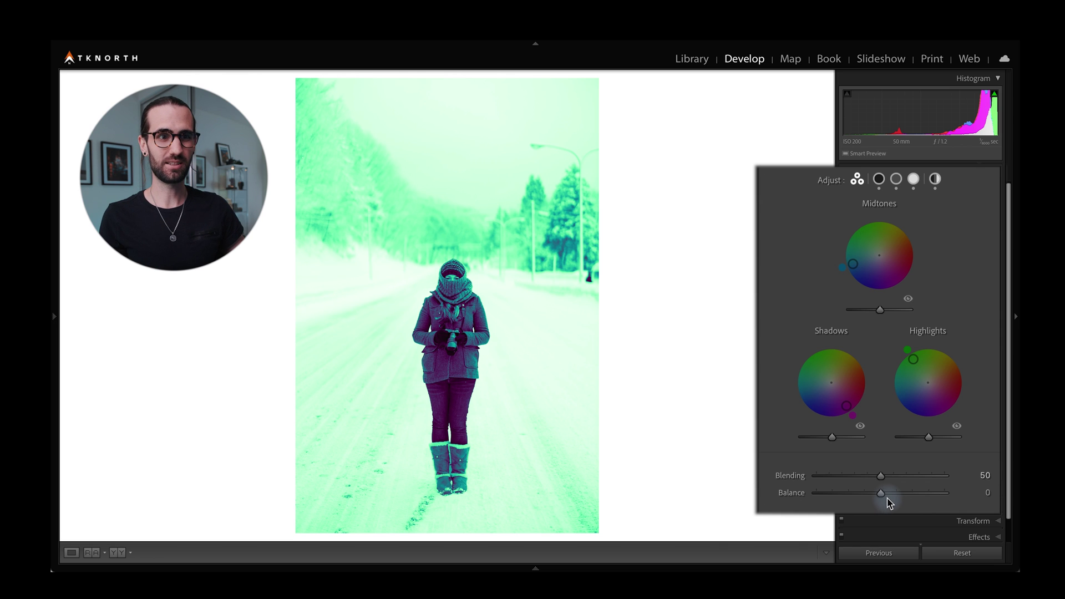
# Try the grade's Balance at +58, reset it, and toggle the visibility of the midtones tint
pyautogui.moveTo(883, 495); pyautogui.dragTo(918, 502)
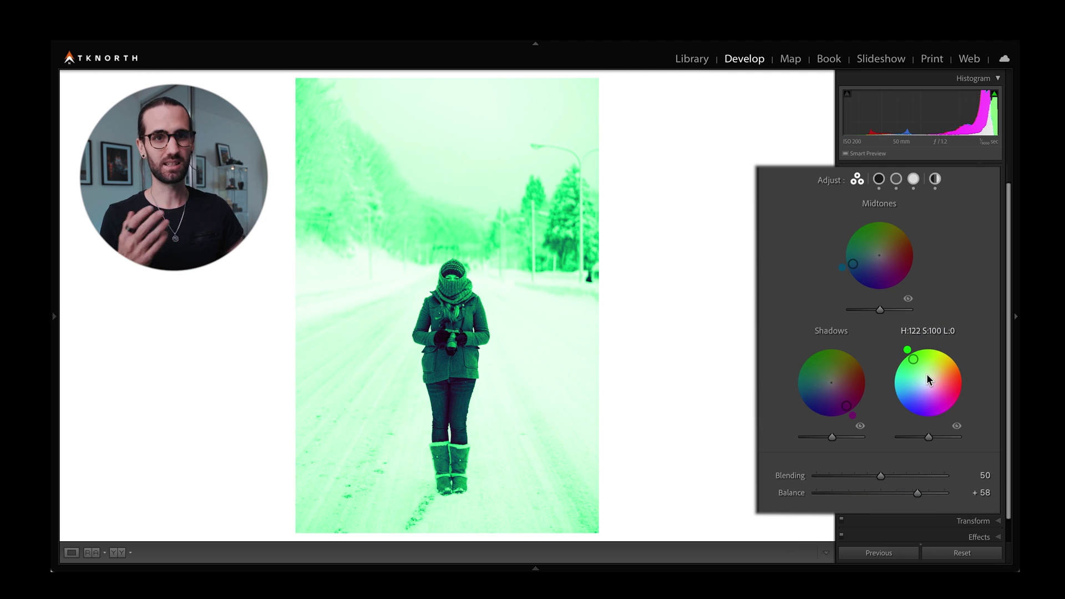
pyautogui.doubleClick(918, 493)
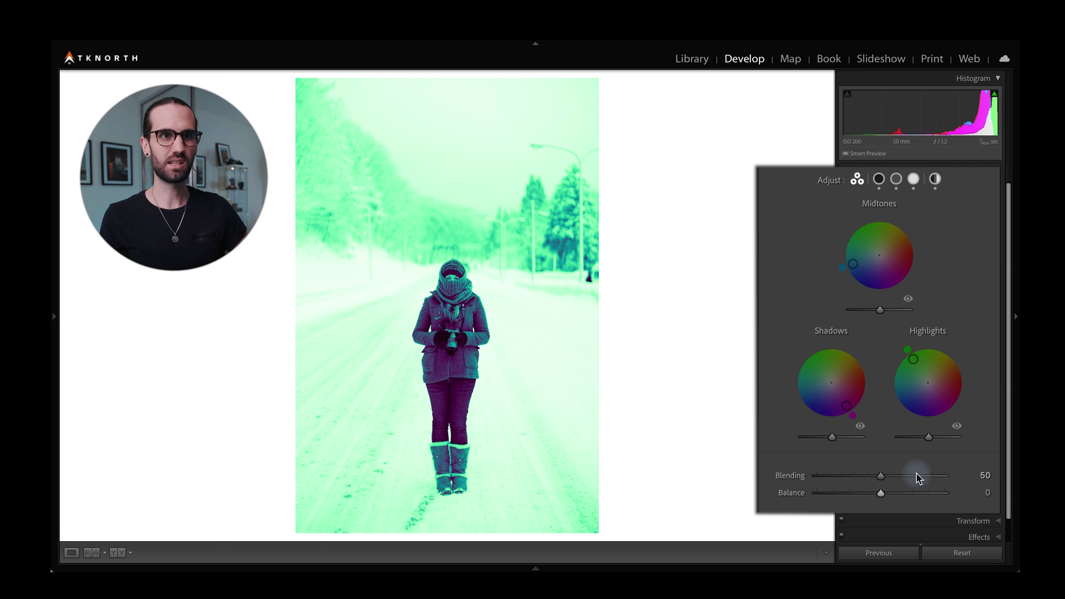
pyautogui.click(907, 300)
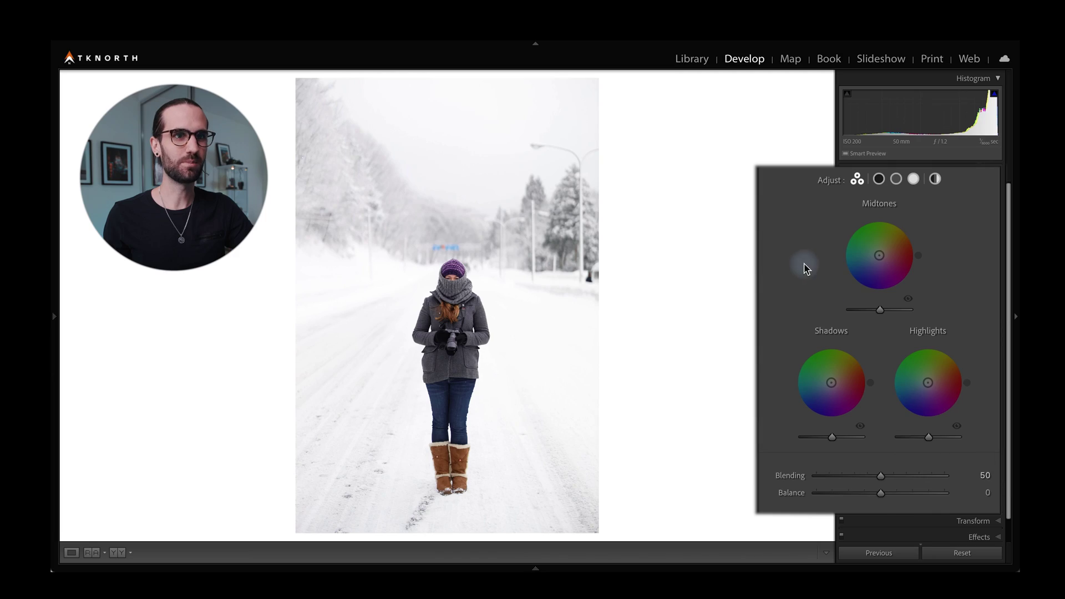
# Tint the shadows of the color photo blue, with hue 222 and saturation 20
pyautogui.click(878, 179)
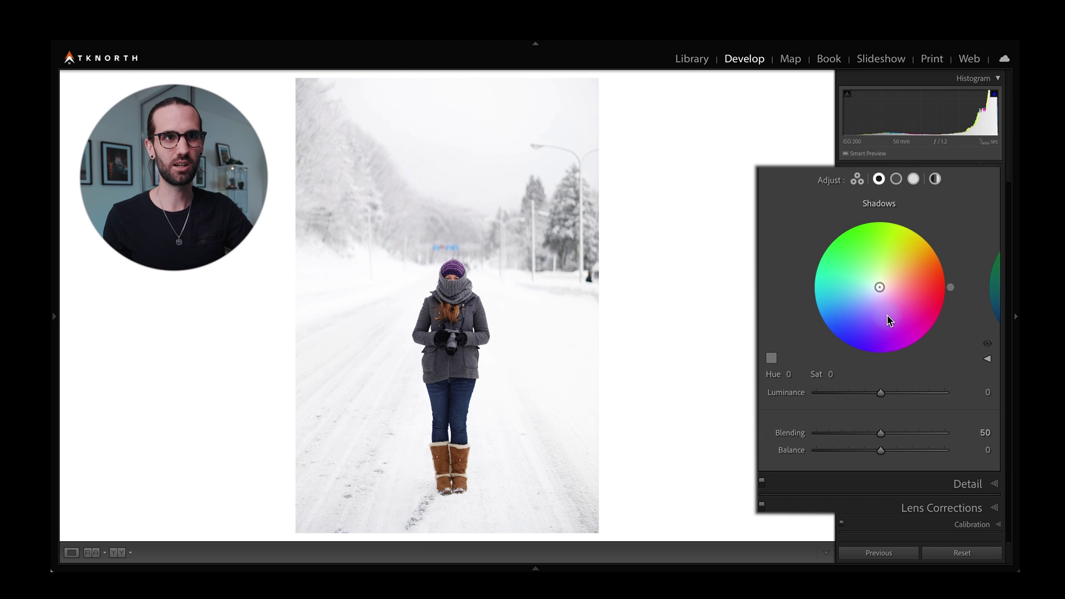
pyautogui.moveTo(880, 288); pyautogui.dragTo(848, 304)
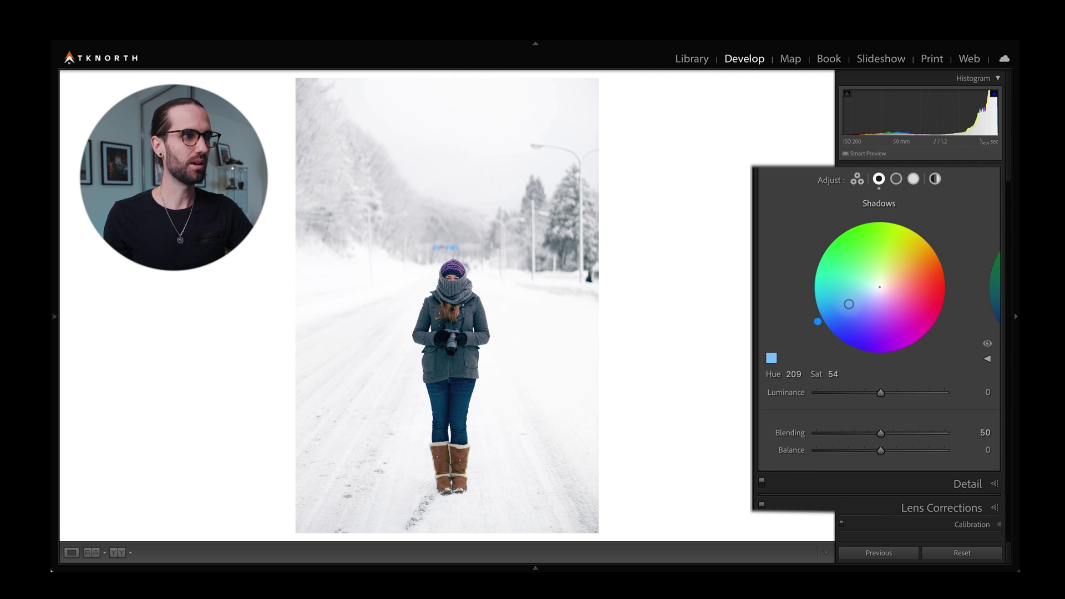
pyautogui.click(794, 375)
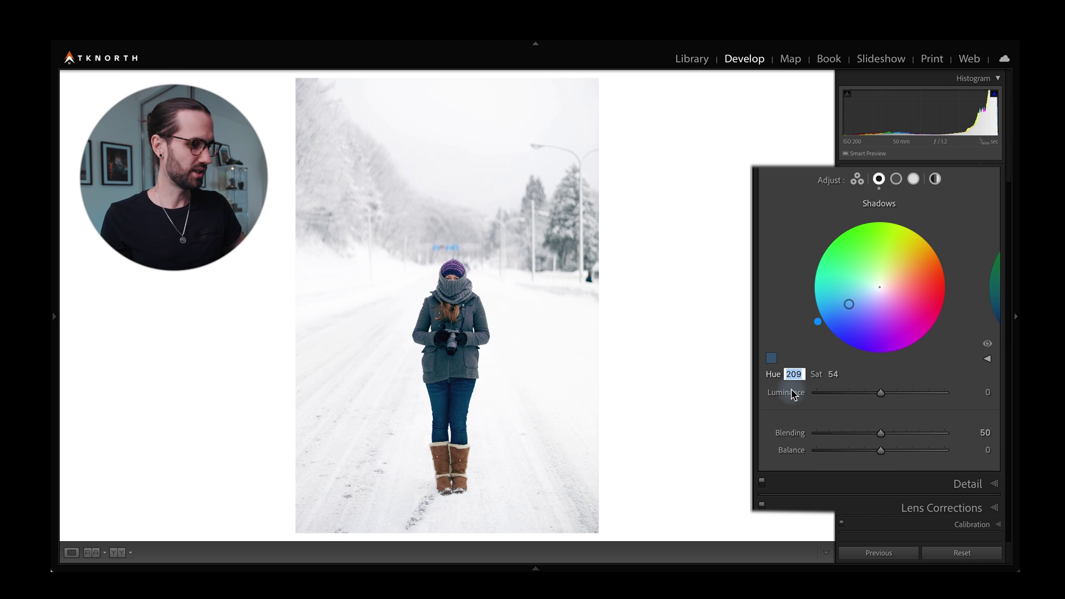
pyautogui.write('222')
pyautogui.press('Tab')
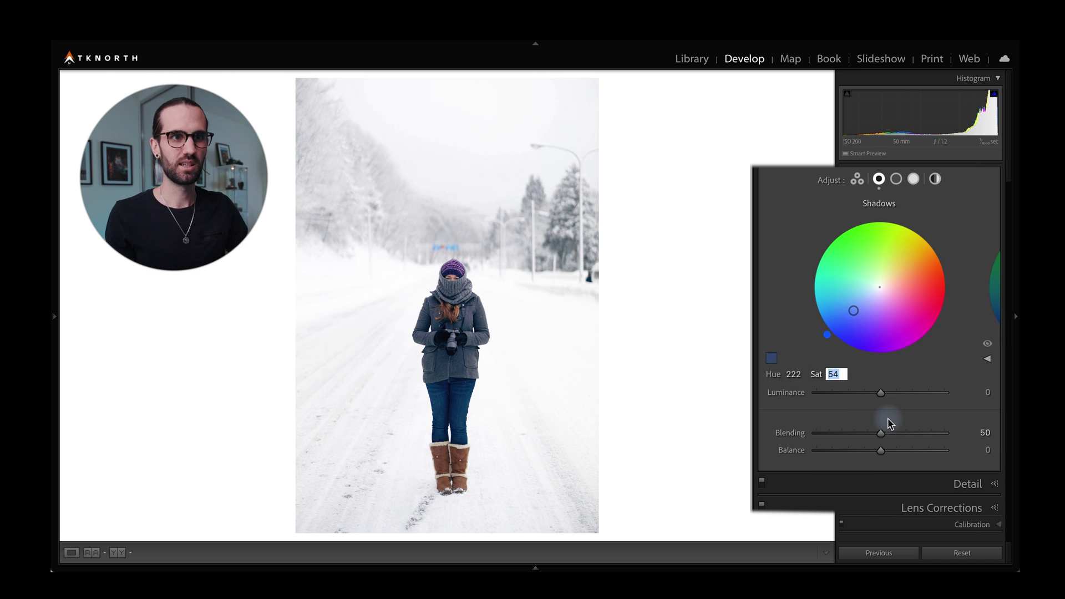
pyautogui.write('20')
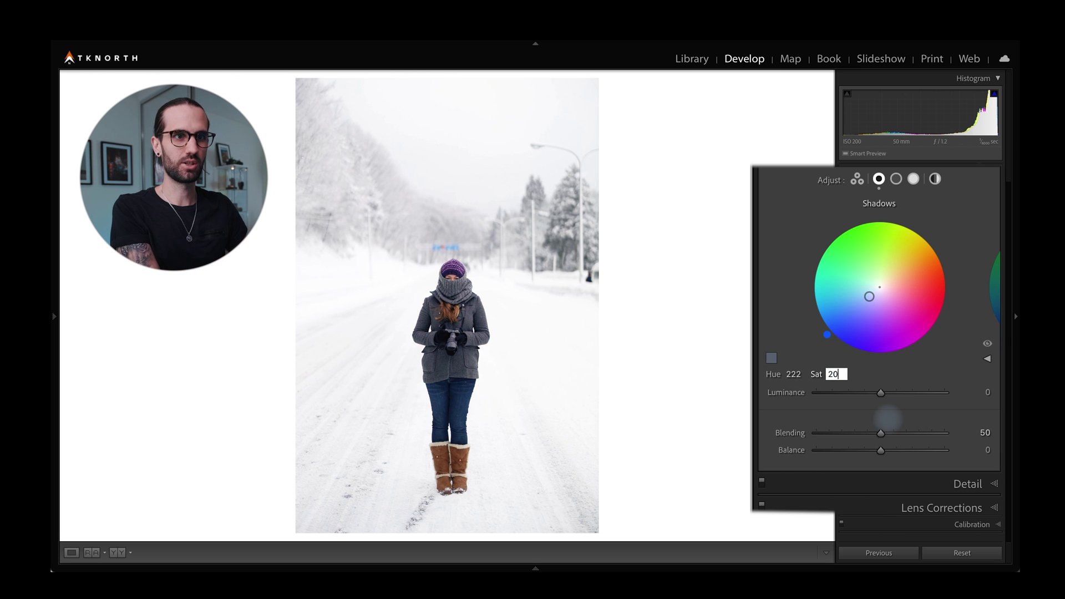
pyautogui.press('Return')
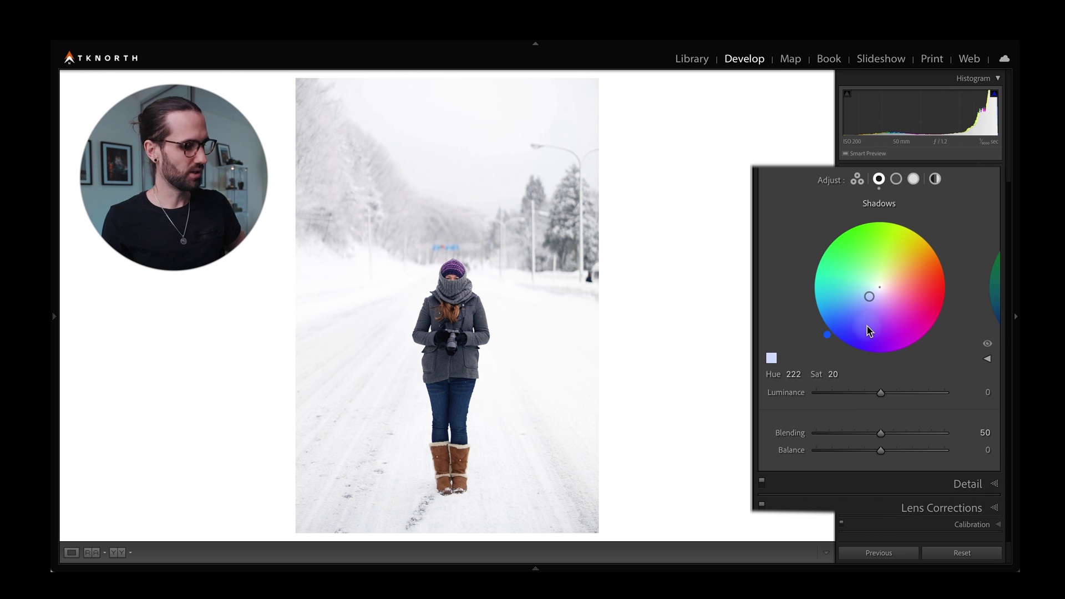
# Adjust the shadows tint to about hue 217, saturation 38, and lower the shadows luminance to -58
pyautogui.moveTo(876, 300)
pyautogui.mouseDown()
pyautogui.moveTo(886, 274)
pyautogui.moveTo(892, 289)
pyautogui.moveTo(873, 297)
pyautogui.moveTo(867, 286)
pyautogui.moveTo(874, 300)
pyautogui.moveTo(839, 330)
pyautogui.moveTo(876, 291)
pyautogui.moveTo(862, 303)
pyautogui.mouseUp()
pyautogui.press('super+z')
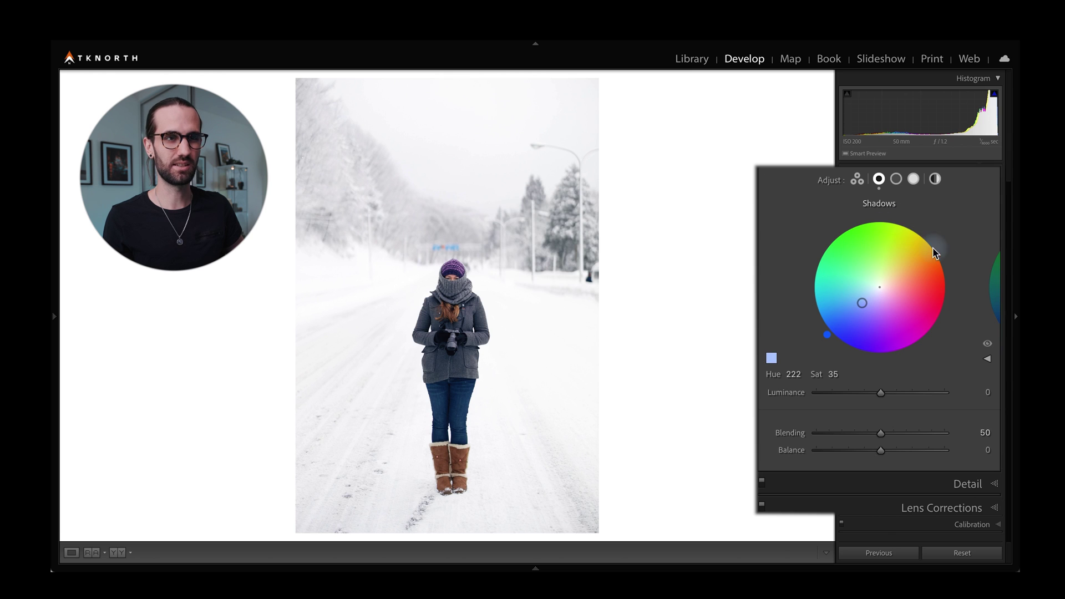
pyautogui.moveTo(878, 284); pyautogui.dragTo(860, 322)
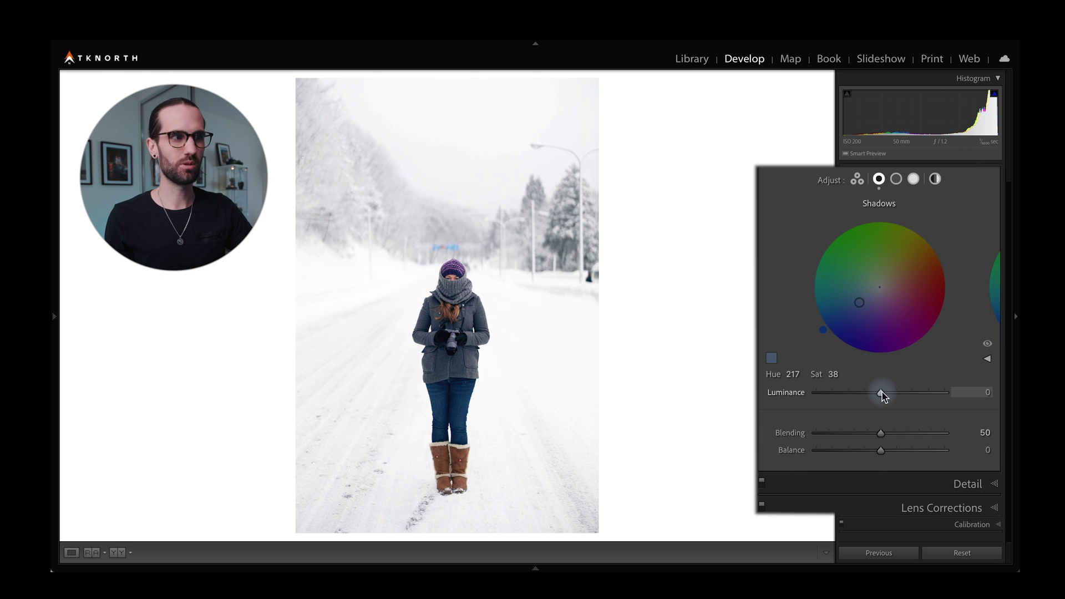
pyautogui.moveTo(881, 393); pyautogui.dragTo(844, 393)
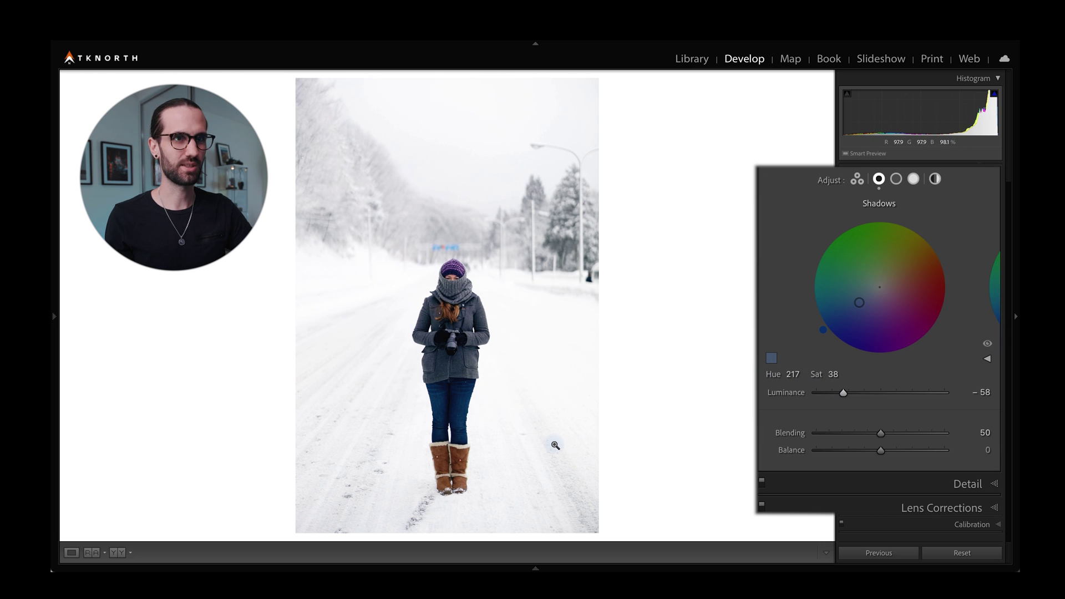
# Tint the midtones warm at about hue 45, saturation 26, and lower their luminance to about -14
pyautogui.click(796, 336)
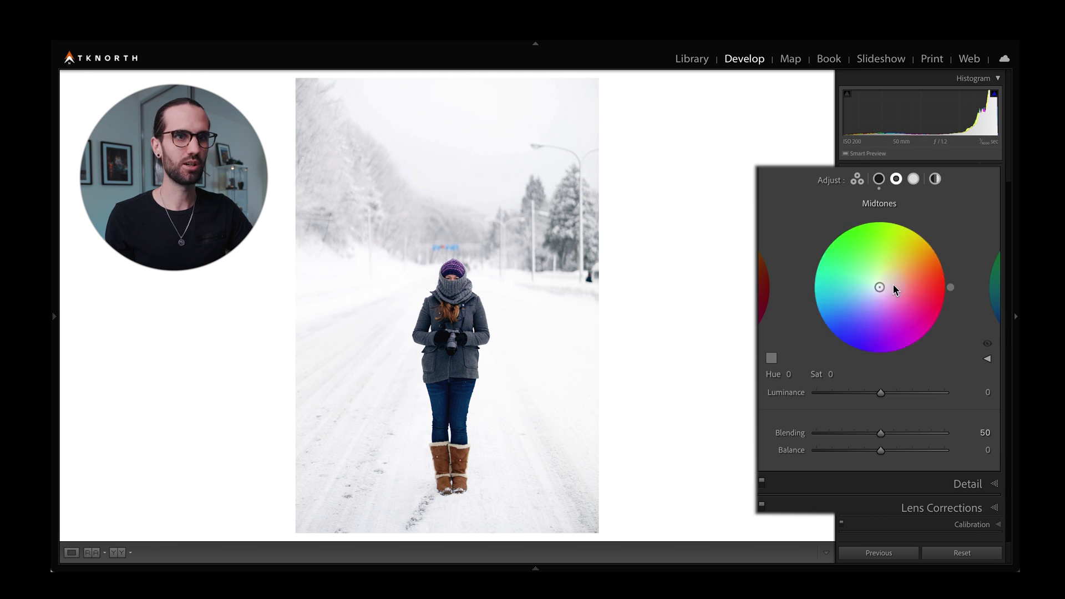
pyautogui.moveTo(879, 287); pyautogui.dragTo(886, 278)
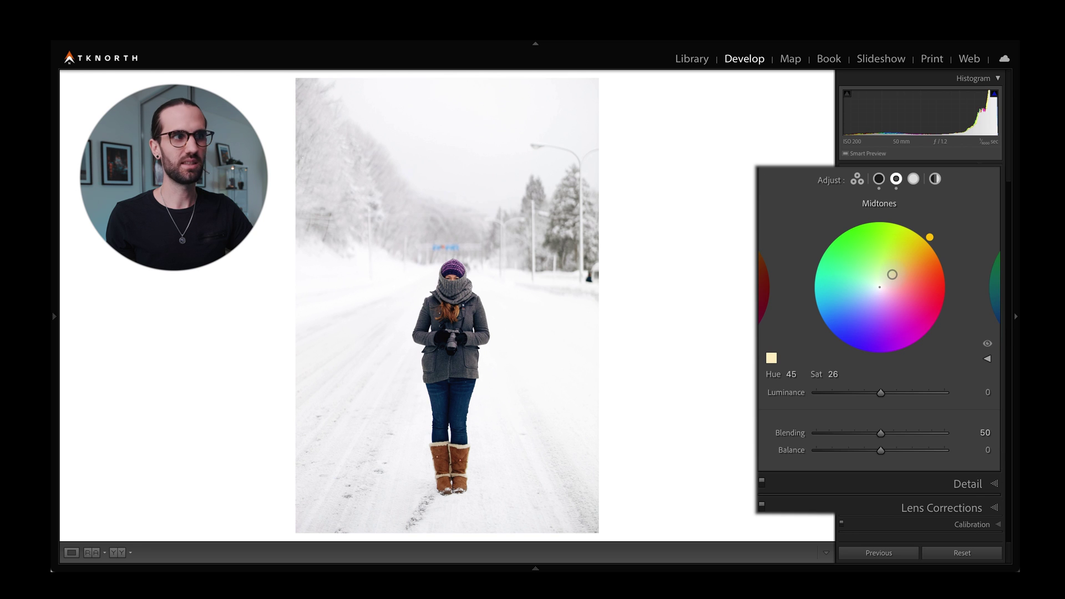
pyautogui.moveTo(882, 395)
pyautogui.mouseDown()
pyautogui.moveTo(852, 395)
pyautogui.moveTo(901, 392)
pyautogui.moveTo(871, 399)
pyautogui.mouseUp()
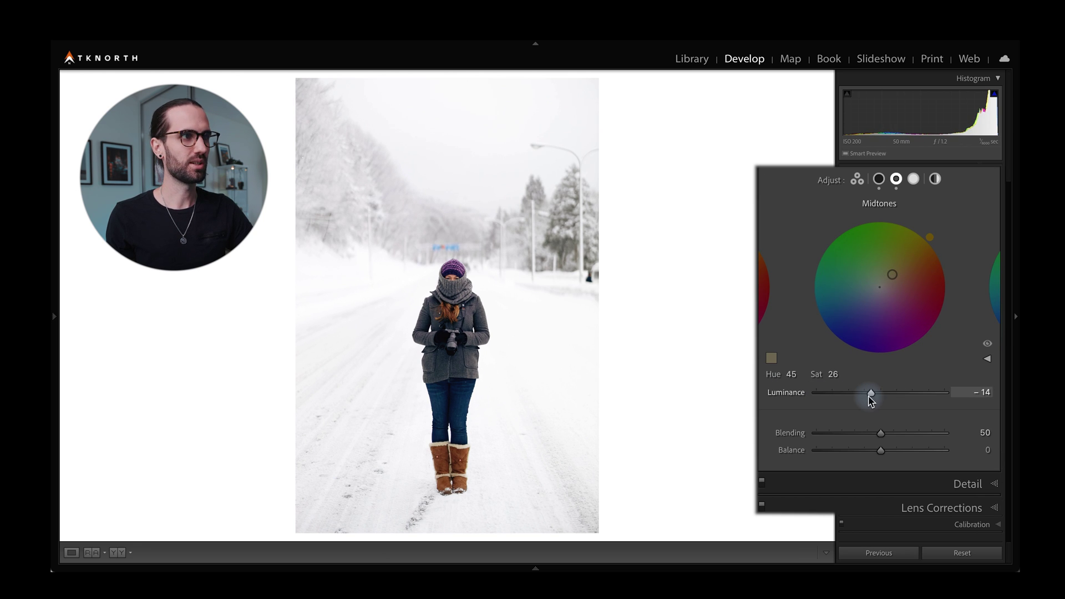
# Try a warm highlights tint, settle on blue at about hue 208, saturation 44, and raise highlights luminance to +35
pyautogui.click(913, 178)
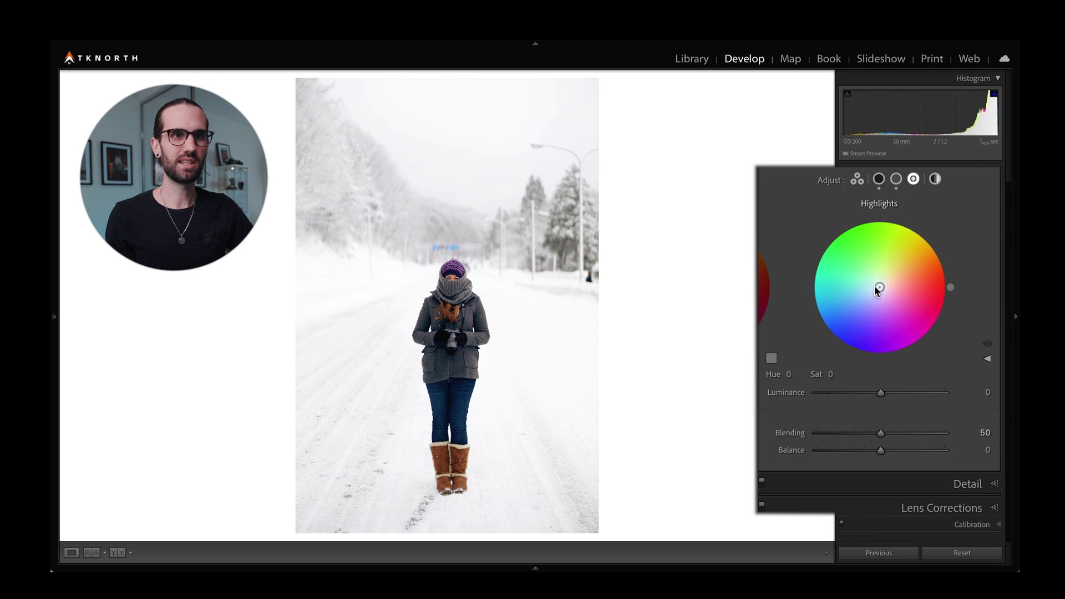
pyautogui.moveTo(880, 287); pyautogui.dragTo(891, 272)
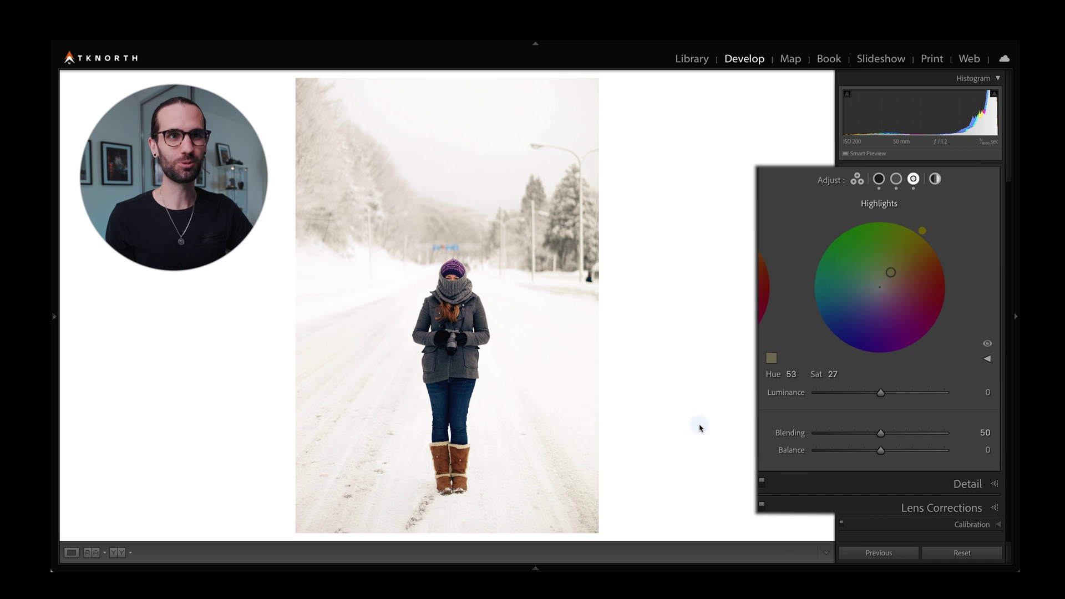
pyautogui.moveTo(890, 272); pyautogui.dragTo(853, 301)
pyautogui.moveTo(880, 393); pyautogui.dragTo(903, 396)
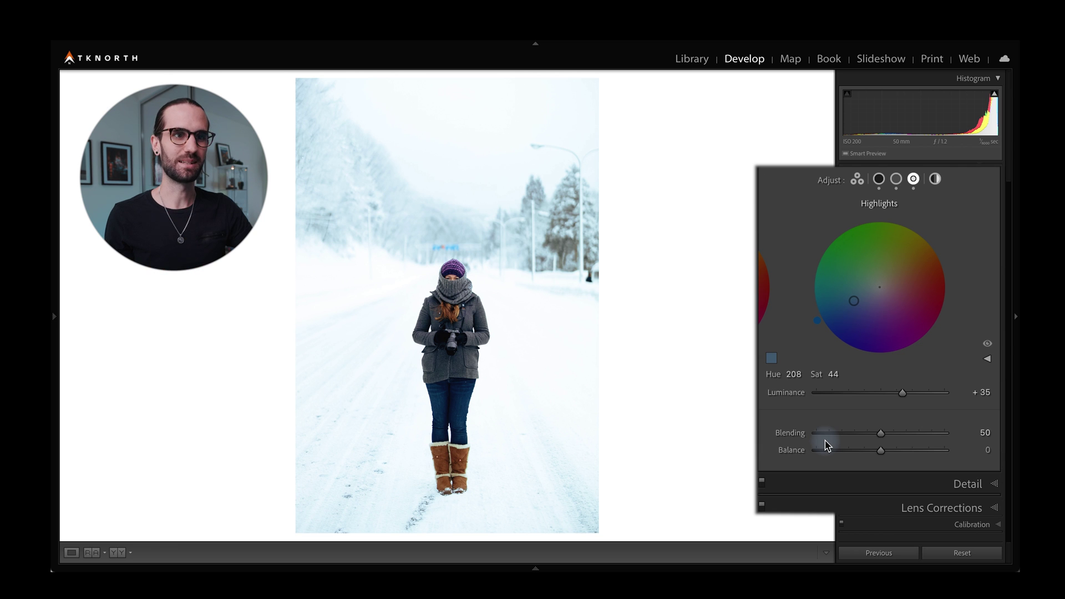
# Set the color grade's Blending to 42 and try shifting its Balance toward the highlights
pyautogui.moveTo(881, 435)
pyautogui.mouseDown()
pyautogui.moveTo(891, 436)
pyautogui.moveTo(870, 443)
pyautogui.mouseUp()
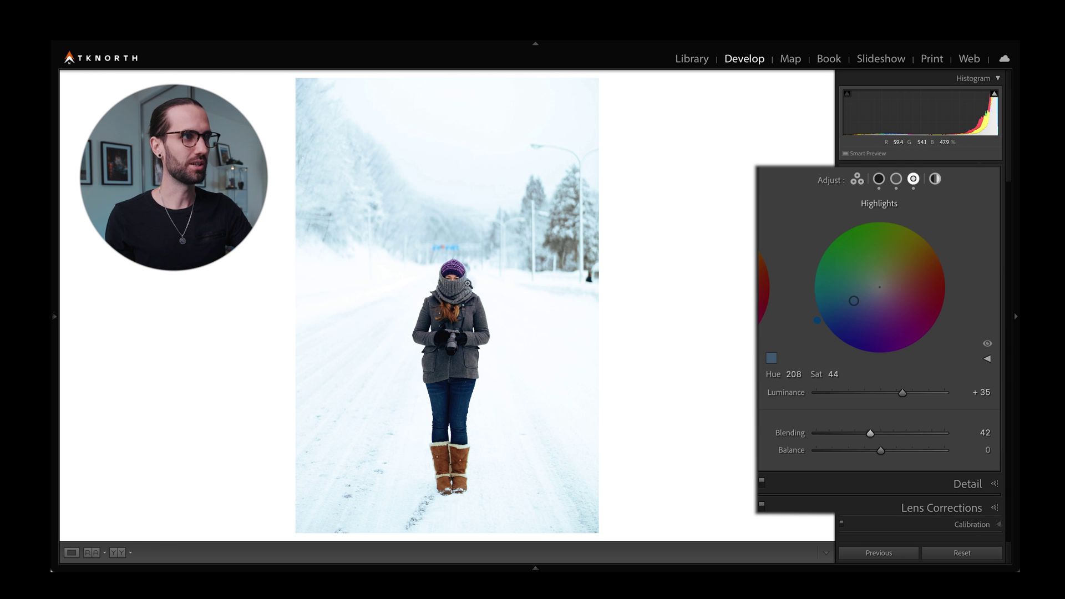
pyautogui.moveTo(880, 450)
pyautogui.mouseDown()
pyautogui.moveTo(864, 452)
pyautogui.moveTo(898, 451)
pyautogui.mouseUp()
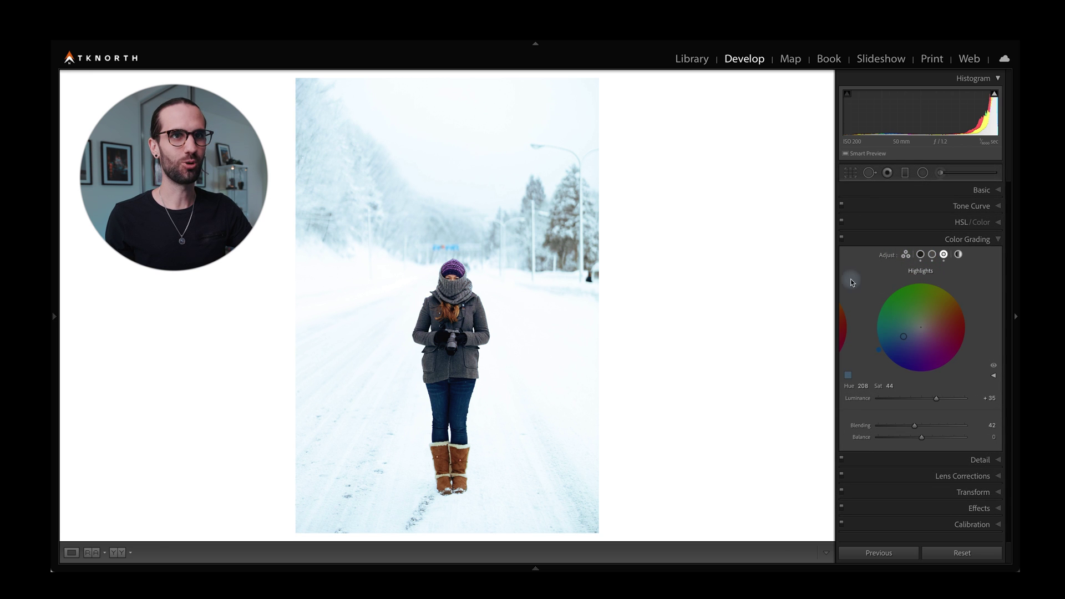
# Compare the photo with Color Grading switched off and on again
pyautogui.click(842, 239)
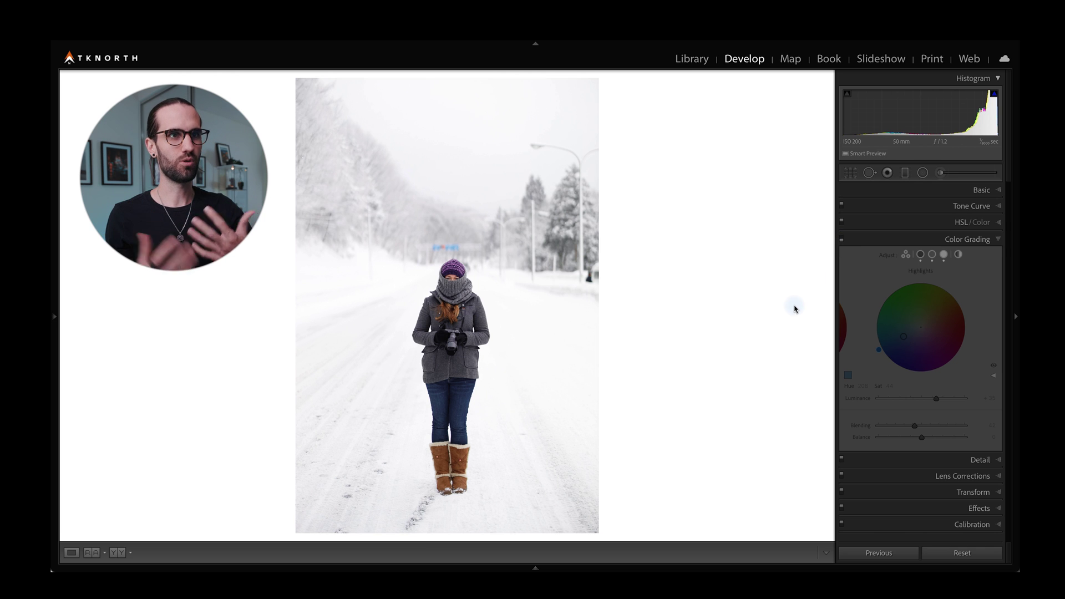
pyautogui.click(842, 239)
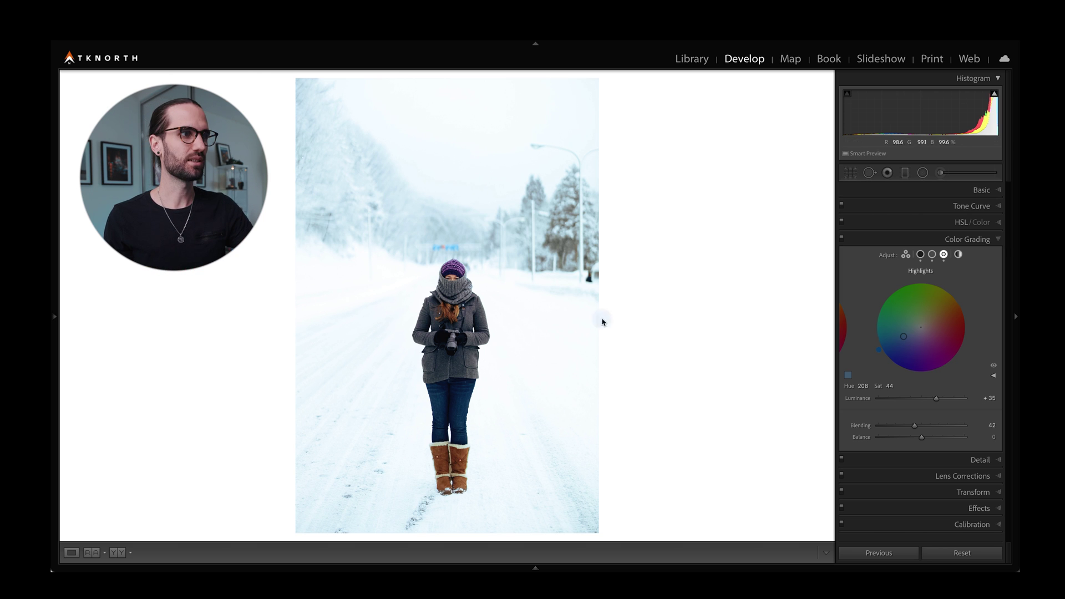
# Reduce the saturation of the blues to about -89 in the HSL adjustments
pyautogui.click(970, 224)
pyautogui.moveTo(900, 314)
pyautogui.mouseDown()
pyautogui.moveTo(879, 314)
pyautogui.moveTo(901, 319)
pyautogui.mouseUp()
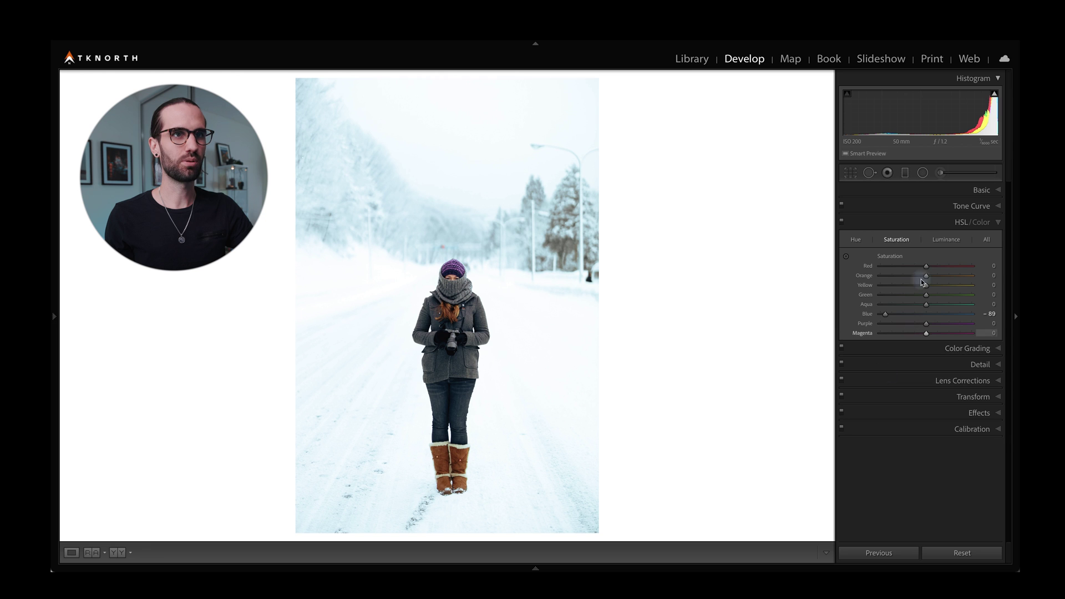
# Shape the snow portrait's tone curve into a gentle S with darker shadows and the black point lifted to output 17
pyautogui.click(955, 206)
pyautogui.moveTo(868, 337); pyautogui.dragTo(842, 333)
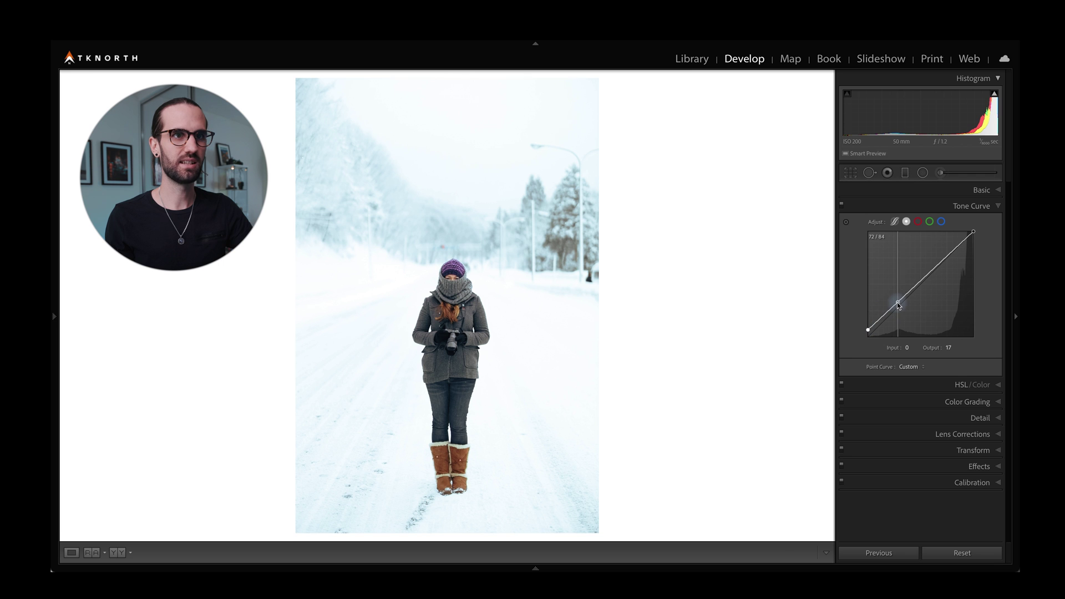
pyautogui.moveTo(898, 304); pyautogui.dragTo(900, 312)
pyautogui.moveTo(945, 264); pyautogui.dragTo(947, 263)
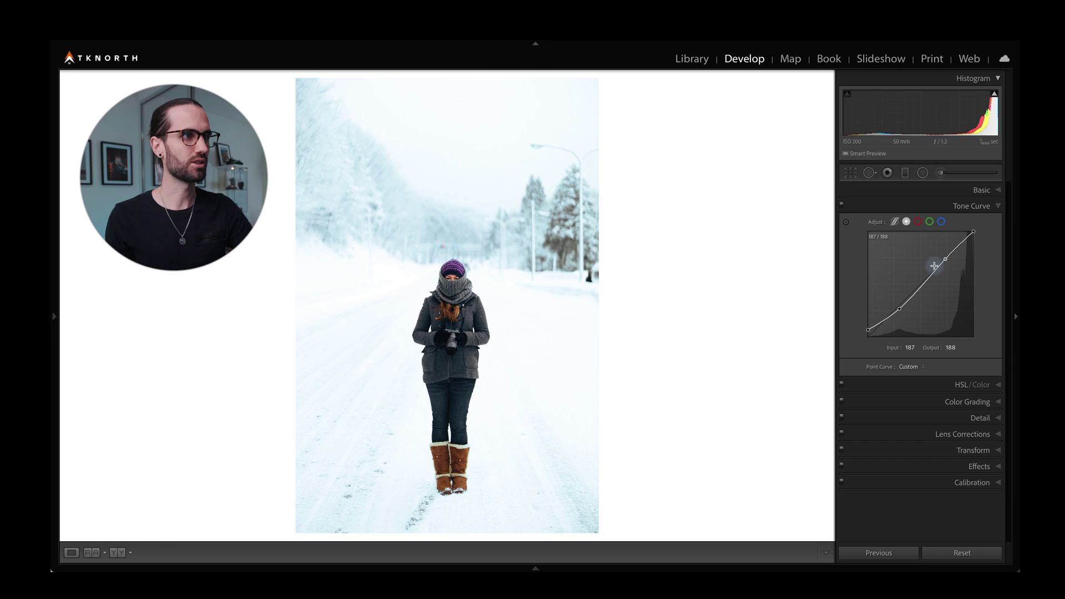
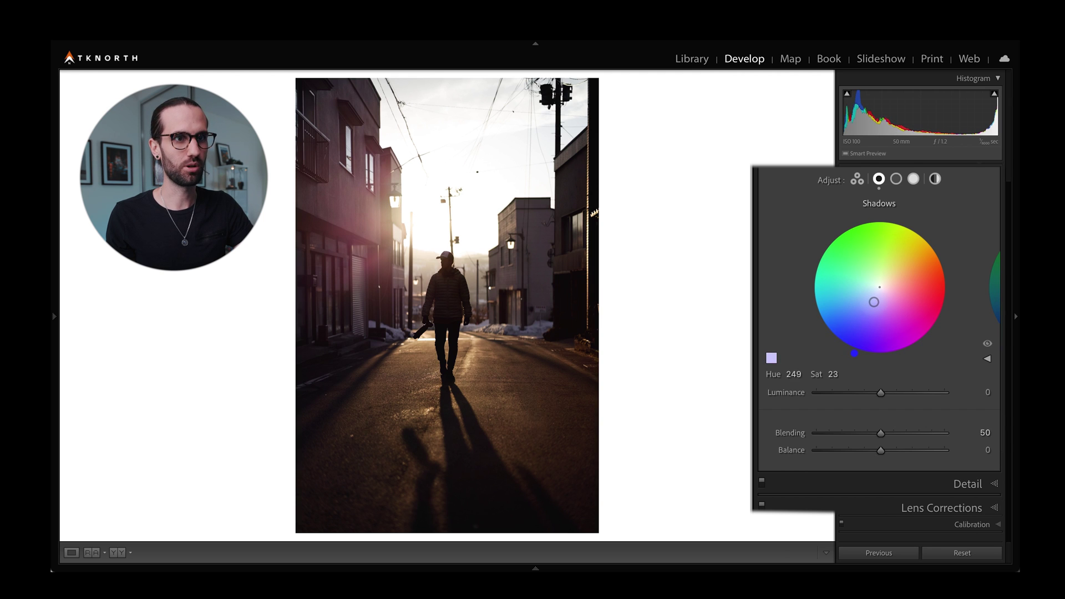
# Slightly lower the street photo's shadows luminance and tint its midtones yellow at hue 46, saturation 52, with luminance +39
pyautogui.moveTo(881, 392)
pyautogui.mouseDown()
pyautogui.moveTo(865, 390)
pyautogui.moveTo(897, 392)
pyautogui.moveTo(869, 392)
pyautogui.mouseUp()
pyautogui.click(896, 178)
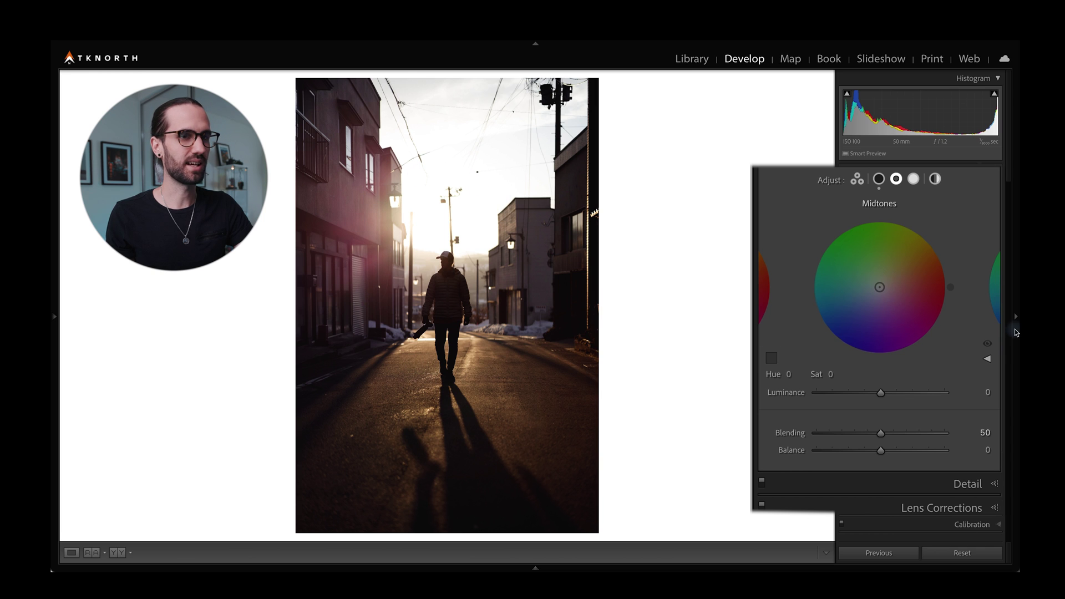
pyautogui.moveTo(881, 292); pyautogui.dragTo(908, 261)
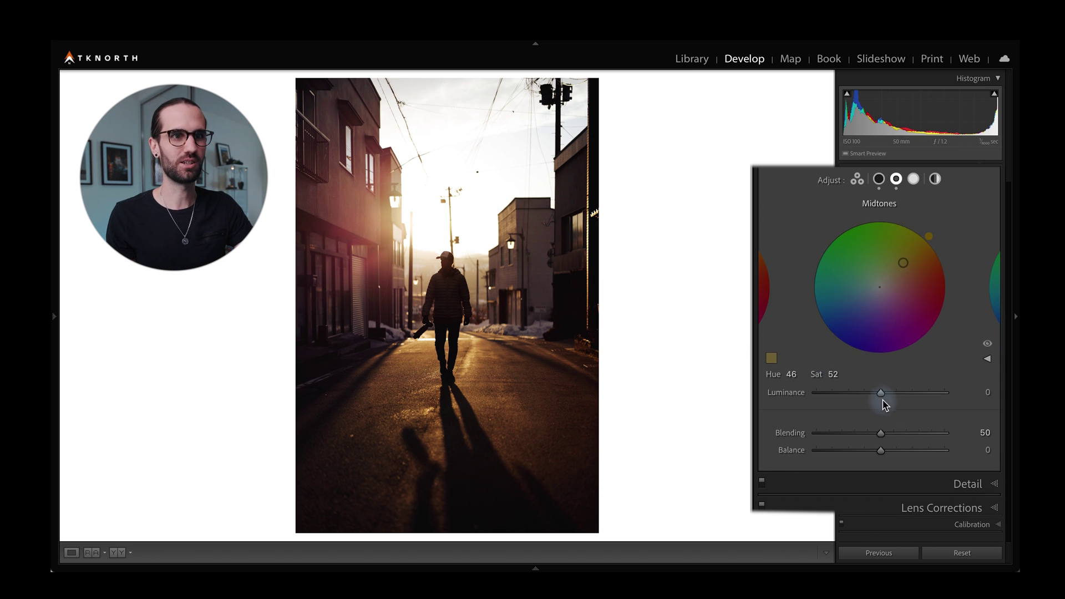
pyautogui.moveTo(882, 398); pyautogui.dragTo(906, 402)
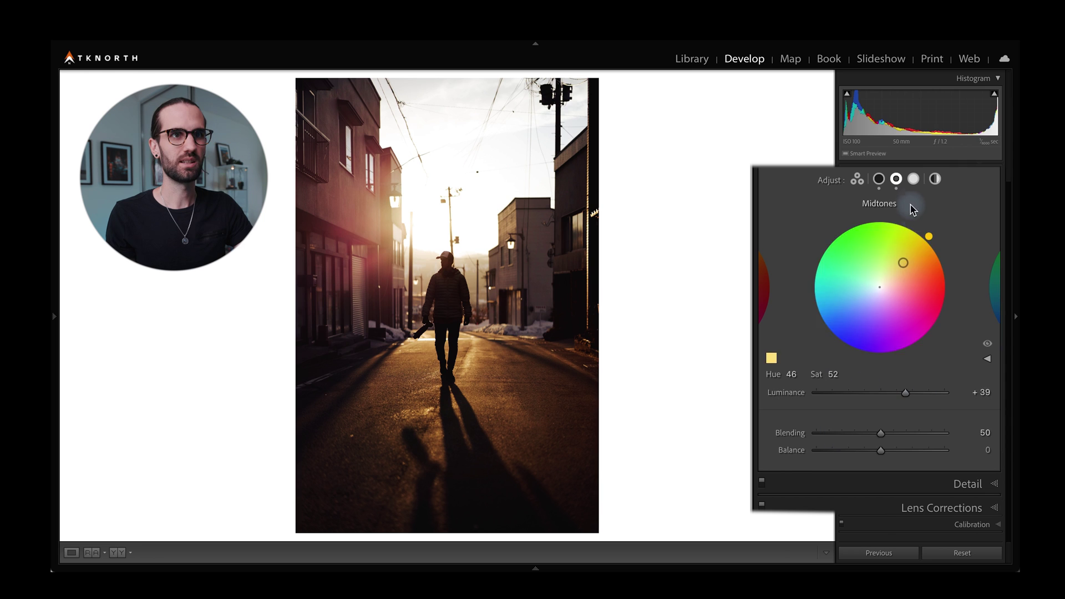
# Tint the street photo's highlights orange at hue 20, saturation 32, and raise highlights luminance to +20
pyautogui.click(913, 178)
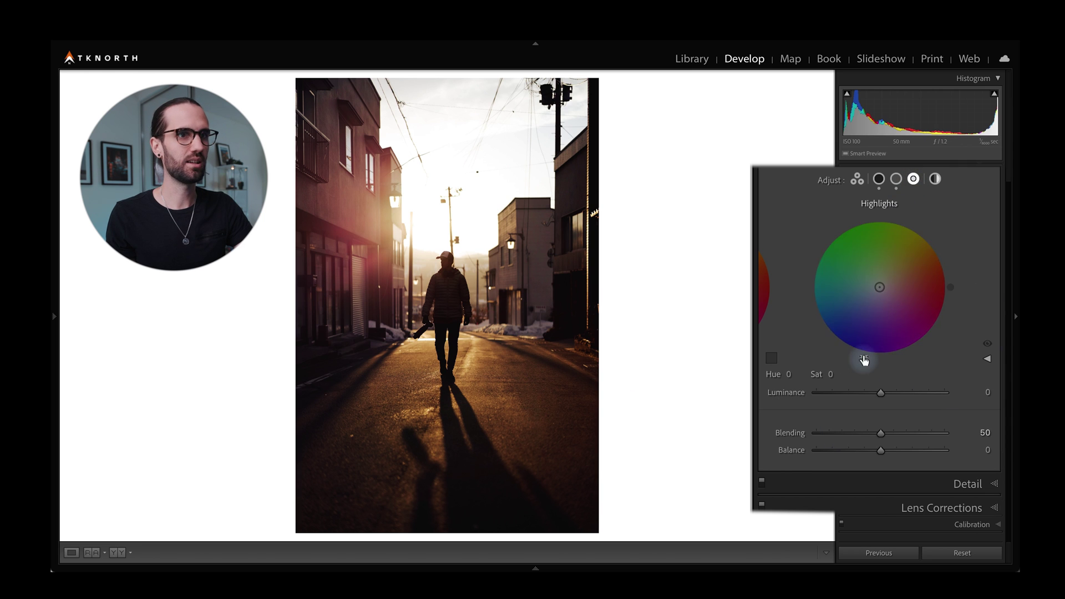
pyautogui.moveTo(879, 287); pyautogui.dragTo(895, 271)
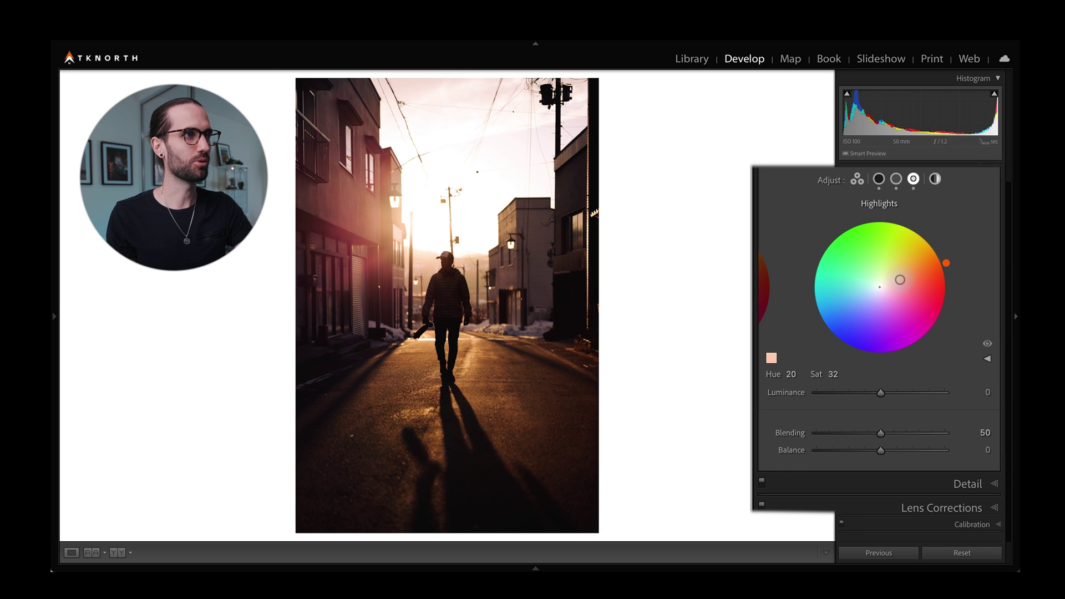
pyautogui.moveTo(881, 393); pyautogui.dragTo(871, 373)
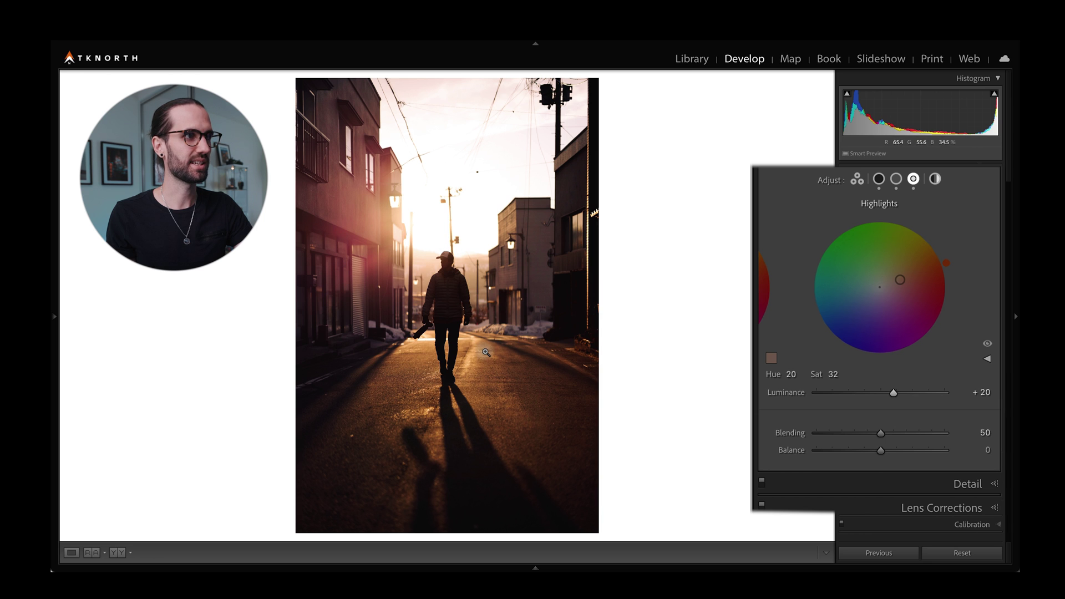
# Apply a warm global tint at hue 28, saturation 11, luminance +11, and compare the photo with Color Grading off and on
pyautogui.click(935, 179)
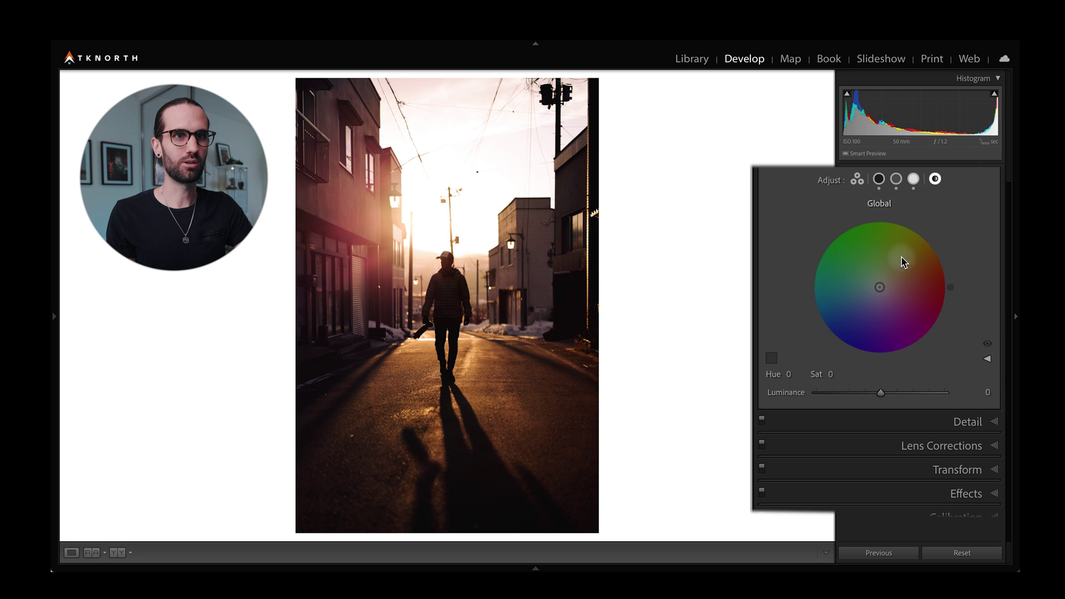
pyautogui.moveTo(880, 287)
pyautogui.mouseDown()
pyautogui.moveTo(887, 268)
pyautogui.moveTo(898, 280)
pyautogui.moveTo(887, 290)
pyautogui.mouseUp()
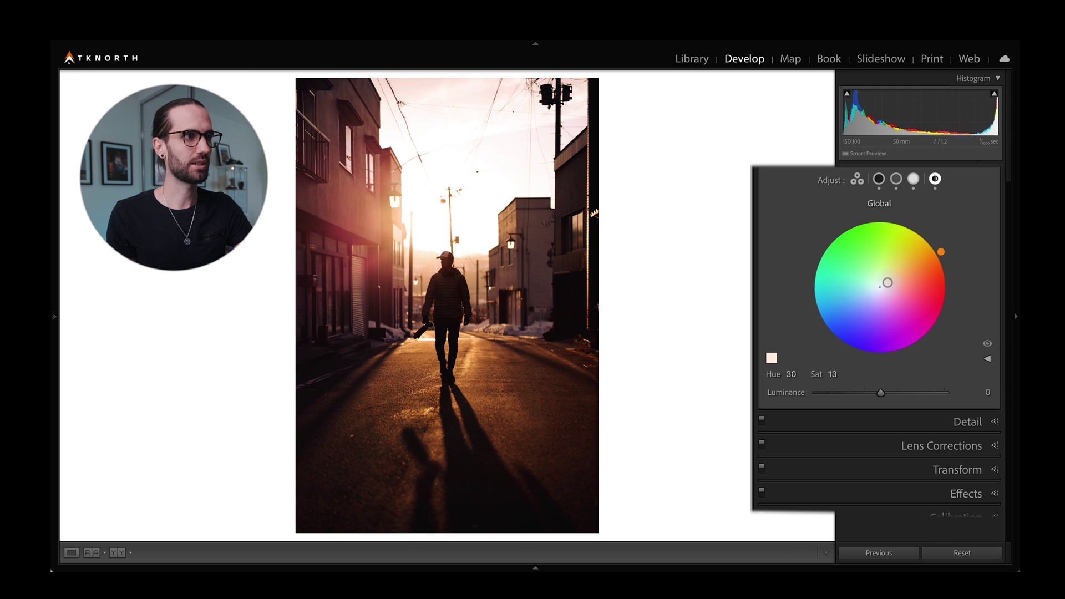
pyautogui.moveTo(881, 393)
pyautogui.mouseDown()
pyautogui.moveTo(832, 395)
pyautogui.moveTo(910, 396)
pyautogui.moveTo(863, 395)
pyautogui.moveTo(890, 395)
pyautogui.mouseUp()
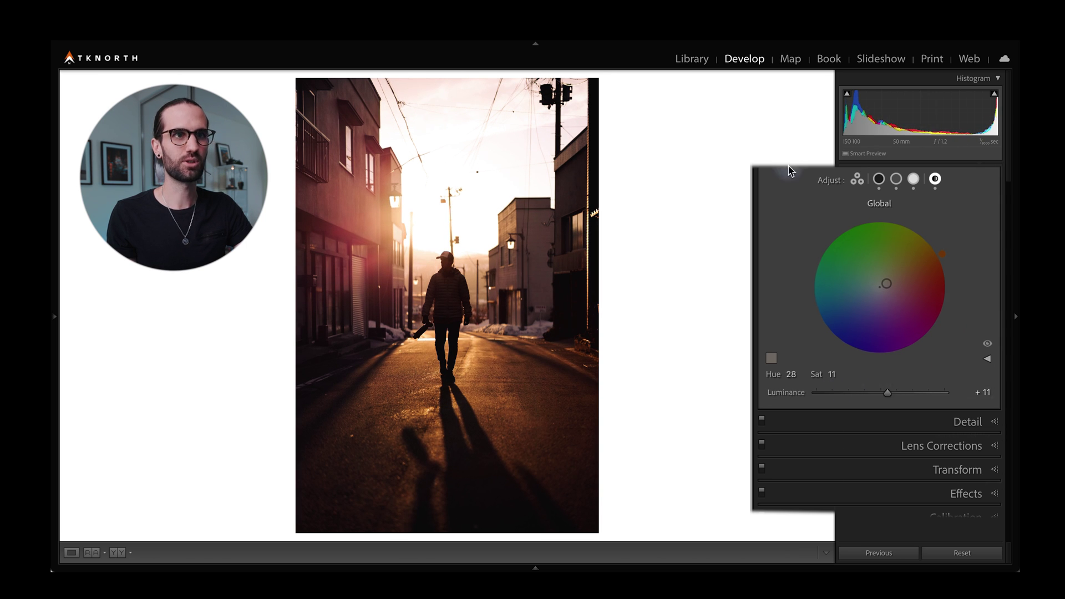
pyautogui.click(842, 240)
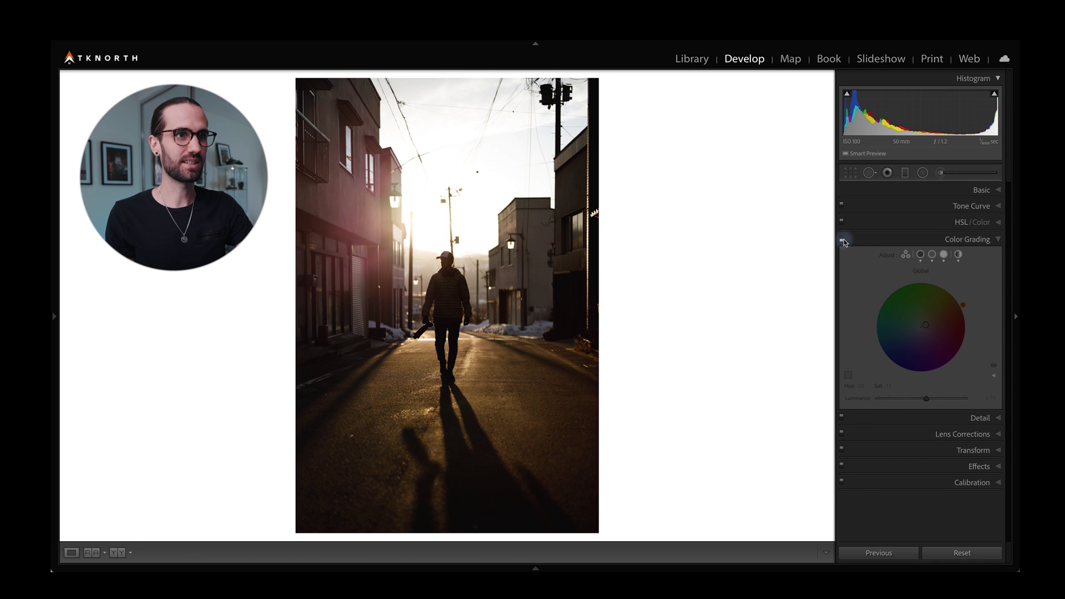
pyautogui.click(842, 240)
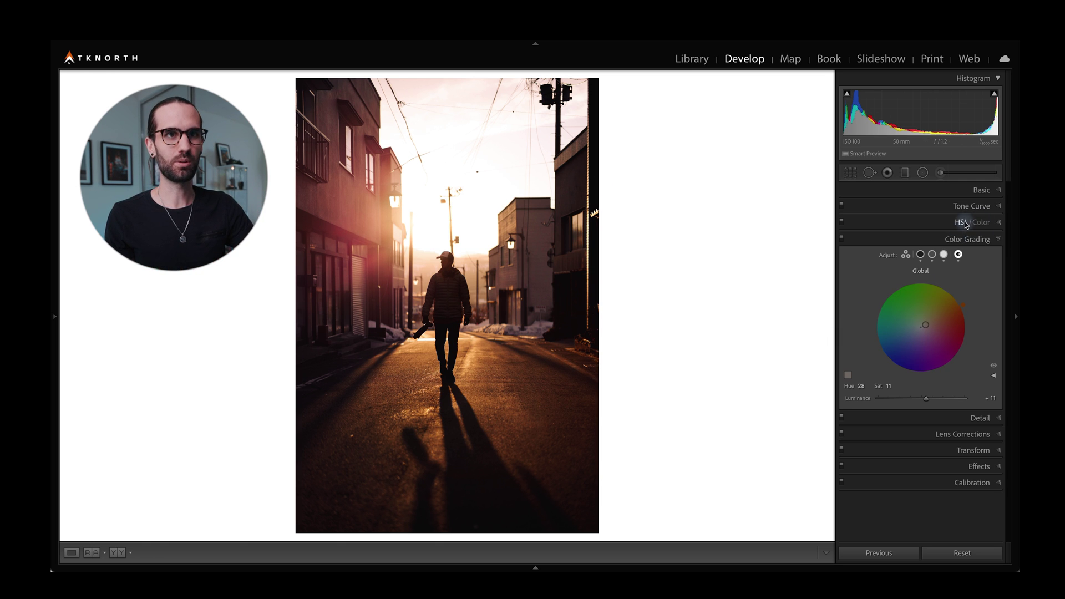
# Reduce the saturation of the yellows to about -54 in the street photo's HSL adjustments
pyautogui.click(948, 222)
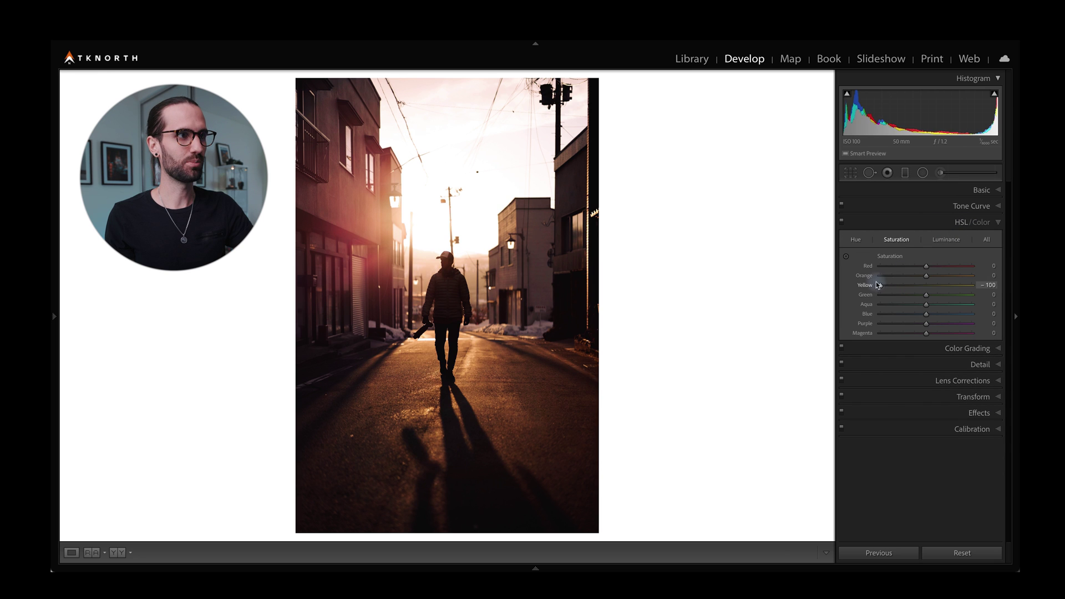
pyautogui.moveTo(897, 287); pyautogui.dragTo(901, 289)
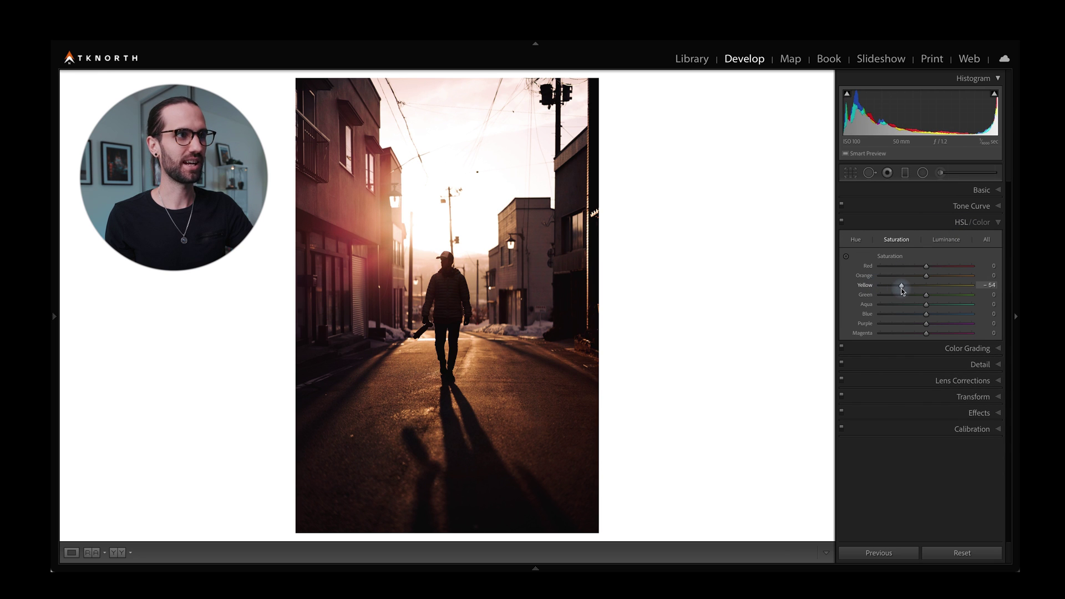
# Shape the street photo's tone curve into an S with the white point at output 246, and fine-tune the basic adjustments
pyautogui.click(971, 205)
pyautogui.moveTo(944, 261); pyautogui.dragTo(981, 241)
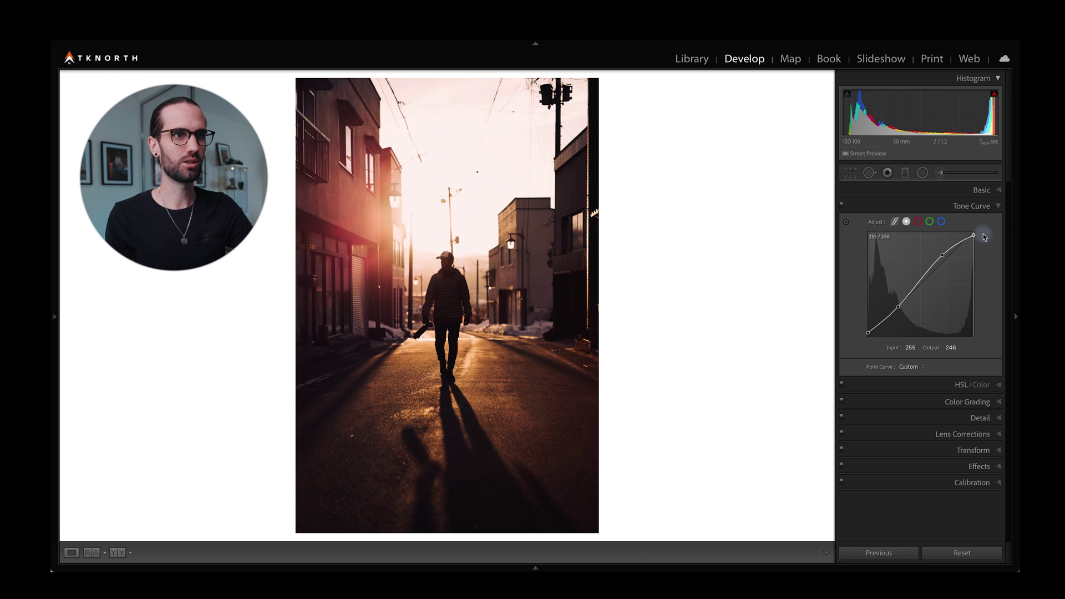
pyautogui.click(981, 190)
pyautogui.moveTo(923, 325); pyautogui.dragTo(938, 326)
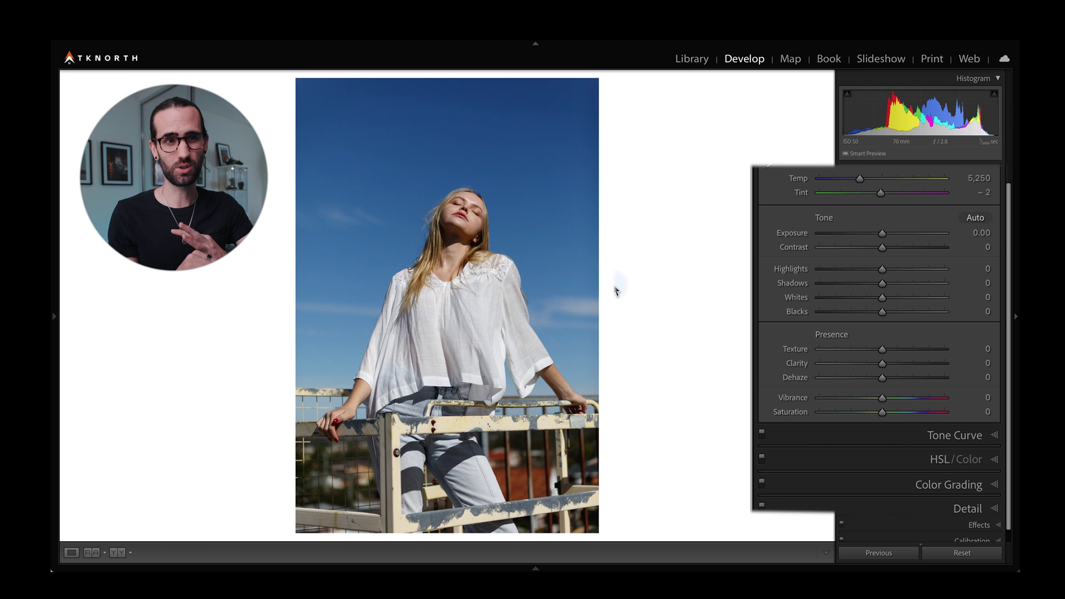
# Tint the shadows of the blue-sky portrait blue at hue 206, saturation 15, and lower shadows luminance to about -19
pyautogui.click(923, 485)
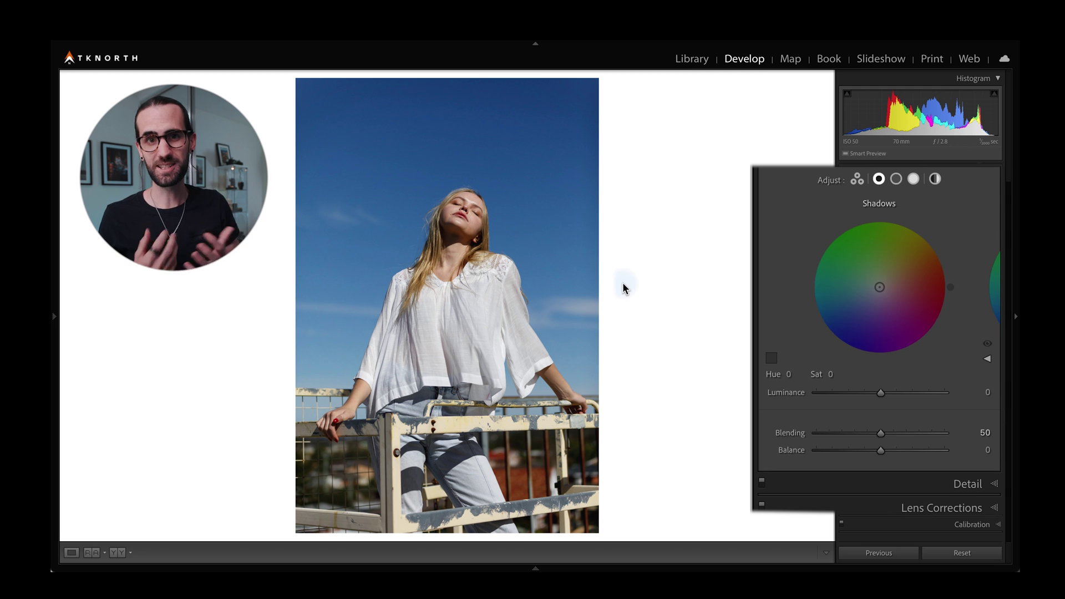
pyautogui.moveTo(881, 288); pyautogui.dragTo(867, 294)
pyautogui.moveTo(880, 393)
pyautogui.mouseDown()
pyautogui.moveTo(865, 393)
pyautogui.moveTo(901, 393)
pyautogui.moveTo(869, 395)
pyautogui.mouseUp()
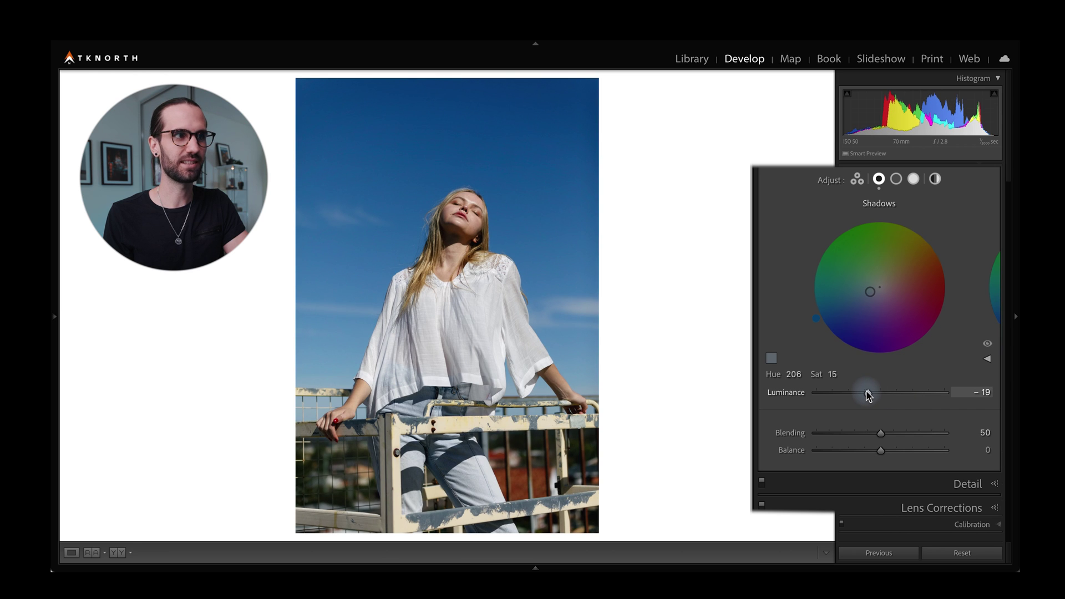
# Tint the portrait's midtones yellow at hue 54, saturation 15, and raise midtones luminance to +22
pyautogui.click(896, 179)
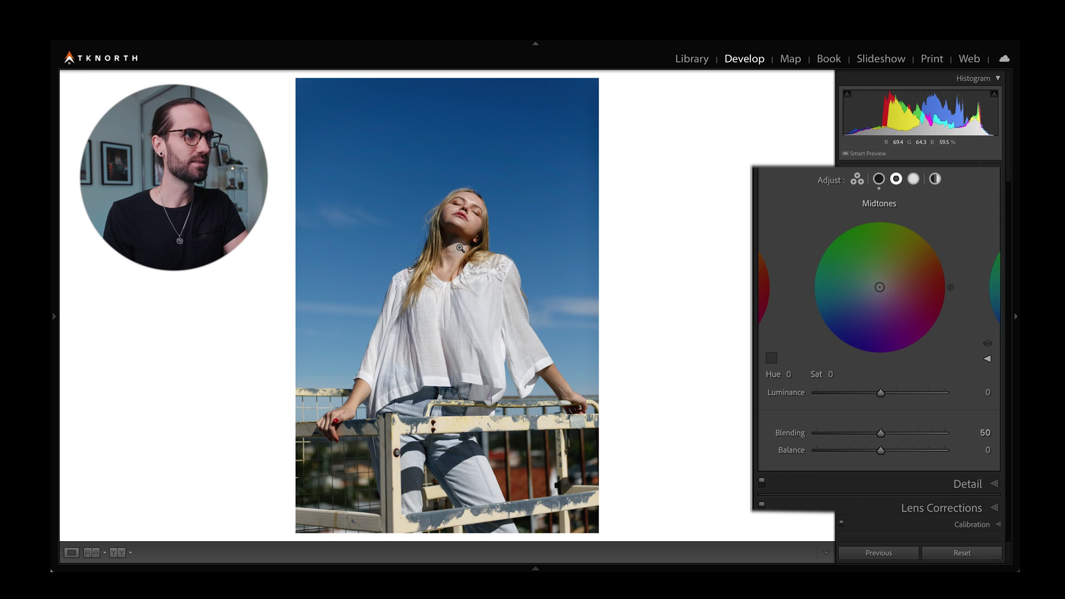
pyautogui.moveTo(880, 287); pyautogui.dragTo(886, 279)
pyautogui.moveTo(882, 396); pyautogui.dragTo(897, 395)
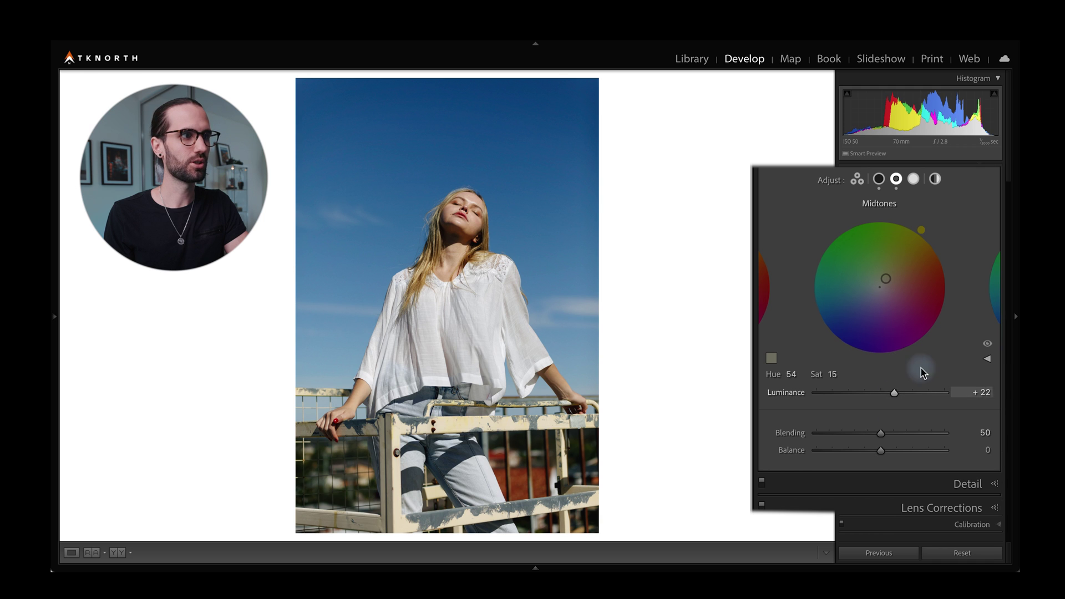
# Tint the portrait's highlights purple at hue 271, saturation 19, luminance +38, and set Blending to 49 and Balance to about -7
pyautogui.click(913, 178)
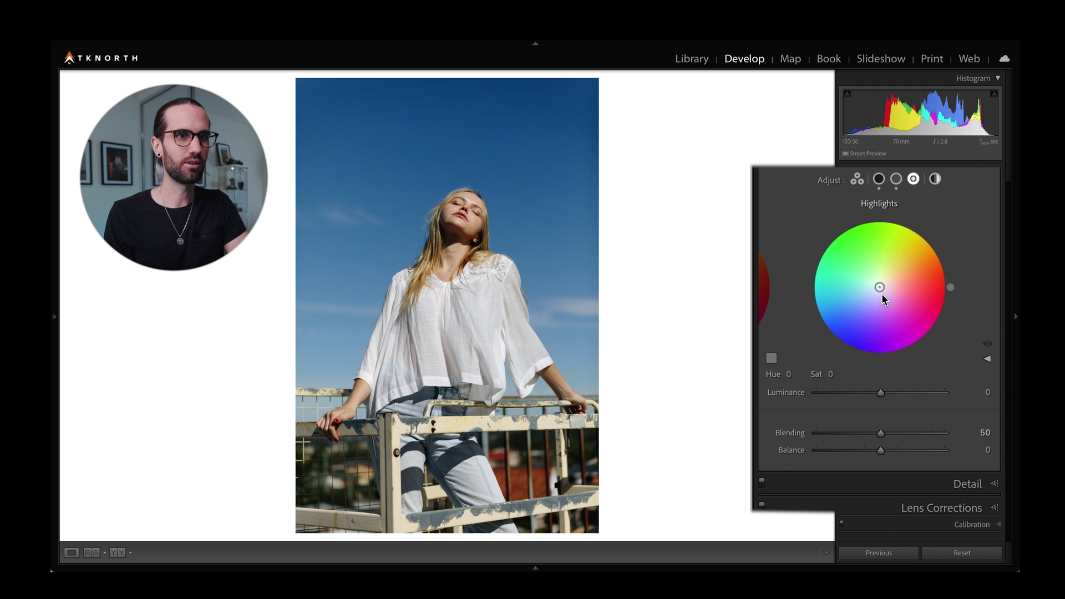
pyautogui.moveTo(882, 296)
pyautogui.mouseDown()
pyautogui.moveTo(897, 300)
pyautogui.moveTo(892, 281)
pyautogui.moveTo(868, 279)
pyautogui.moveTo(921, 294)
pyautogui.moveTo(893, 322)
pyautogui.moveTo(875, 300)
pyautogui.moveTo(880, 328)
pyautogui.moveTo(880, 301)
pyautogui.mouseUp()
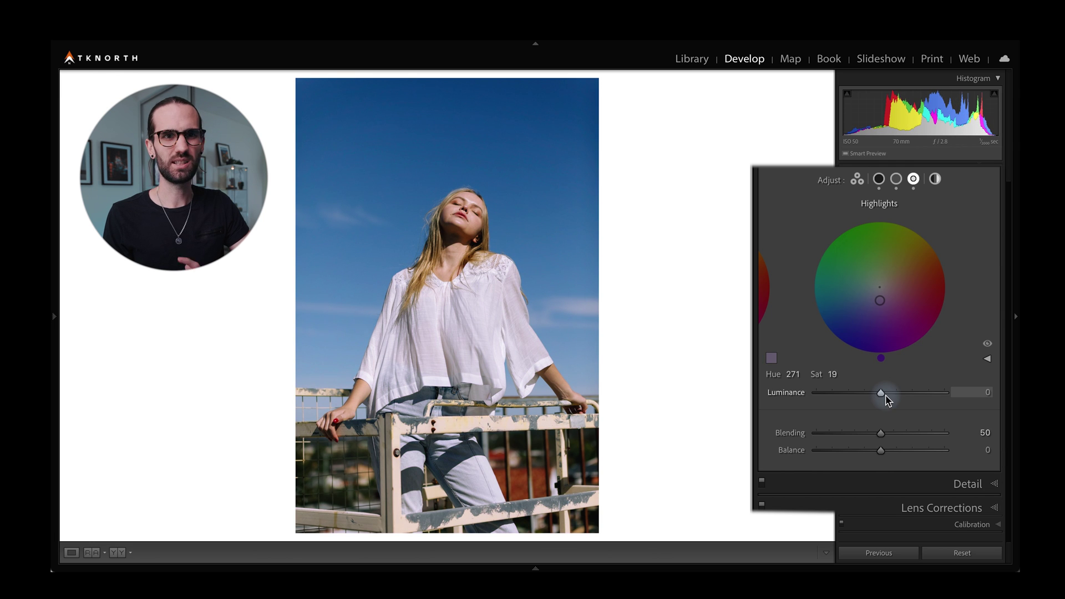
pyautogui.moveTo(881, 395); pyautogui.dragTo(905, 396)
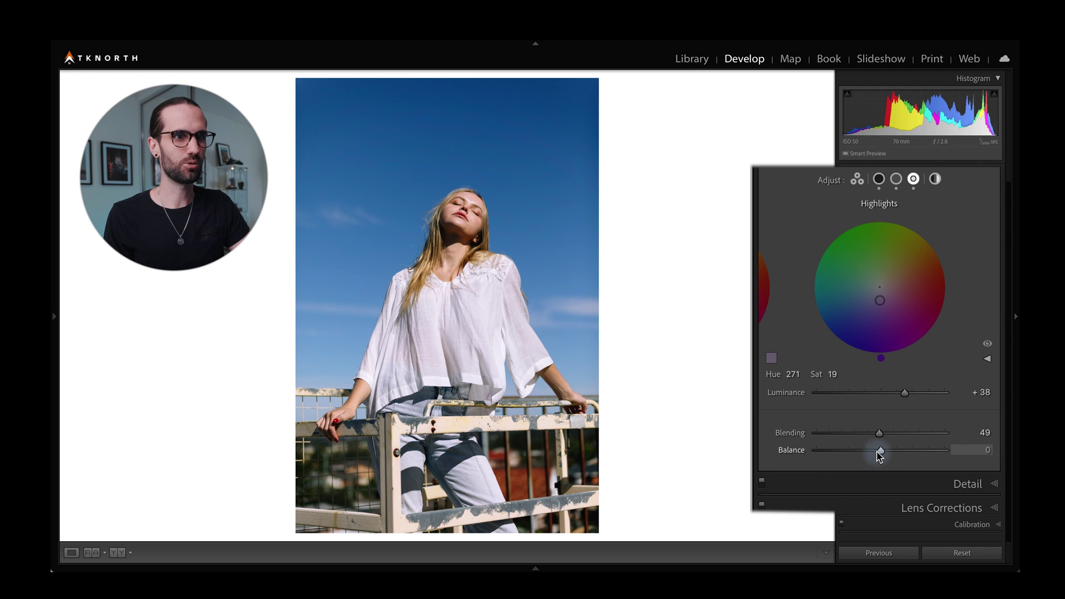
pyautogui.moveTo(882, 455)
pyautogui.mouseDown()
pyautogui.moveTo(911, 452)
pyautogui.moveTo(877, 452)
pyautogui.mouseUp()
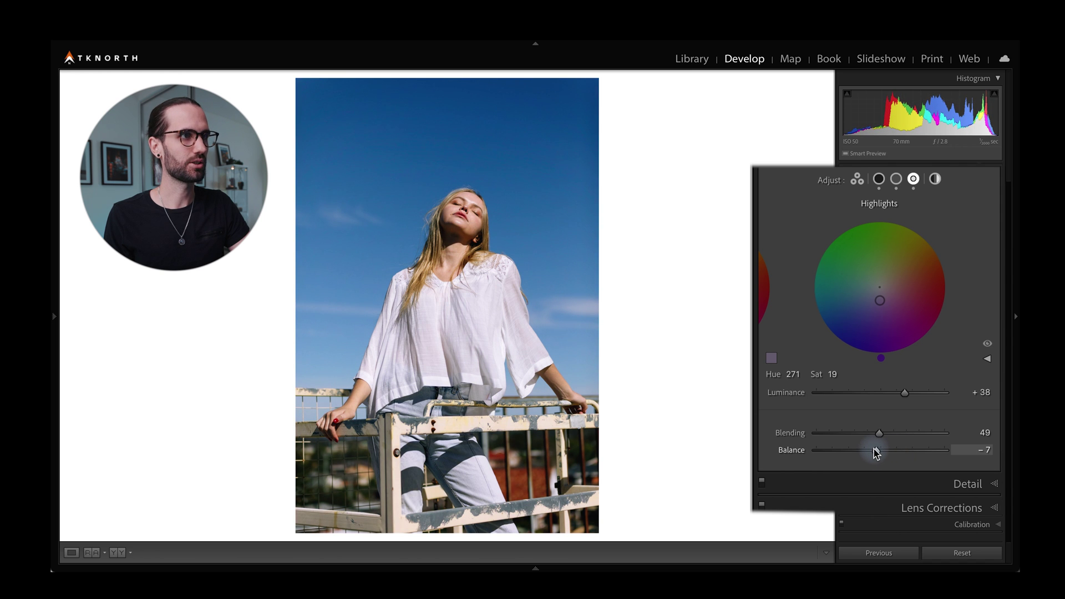